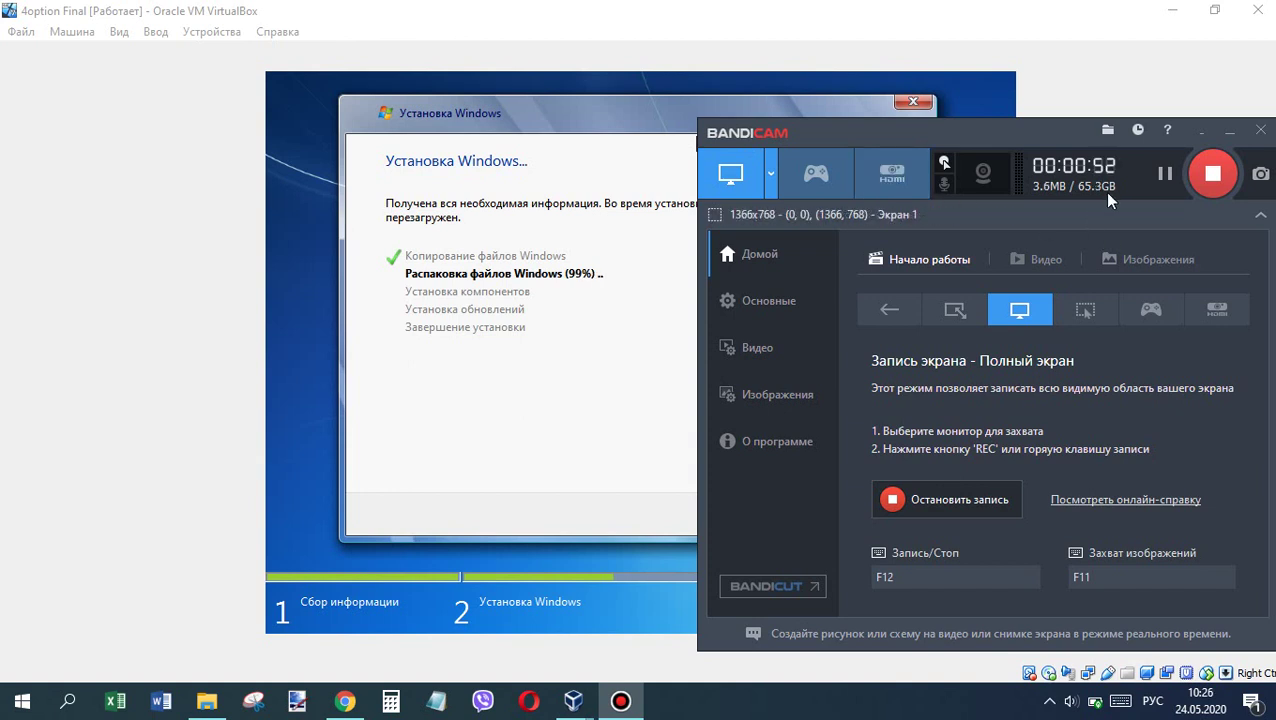
Step: Restart the virtual machine immediately to continue the Windows installation
left_click(1058, 87)
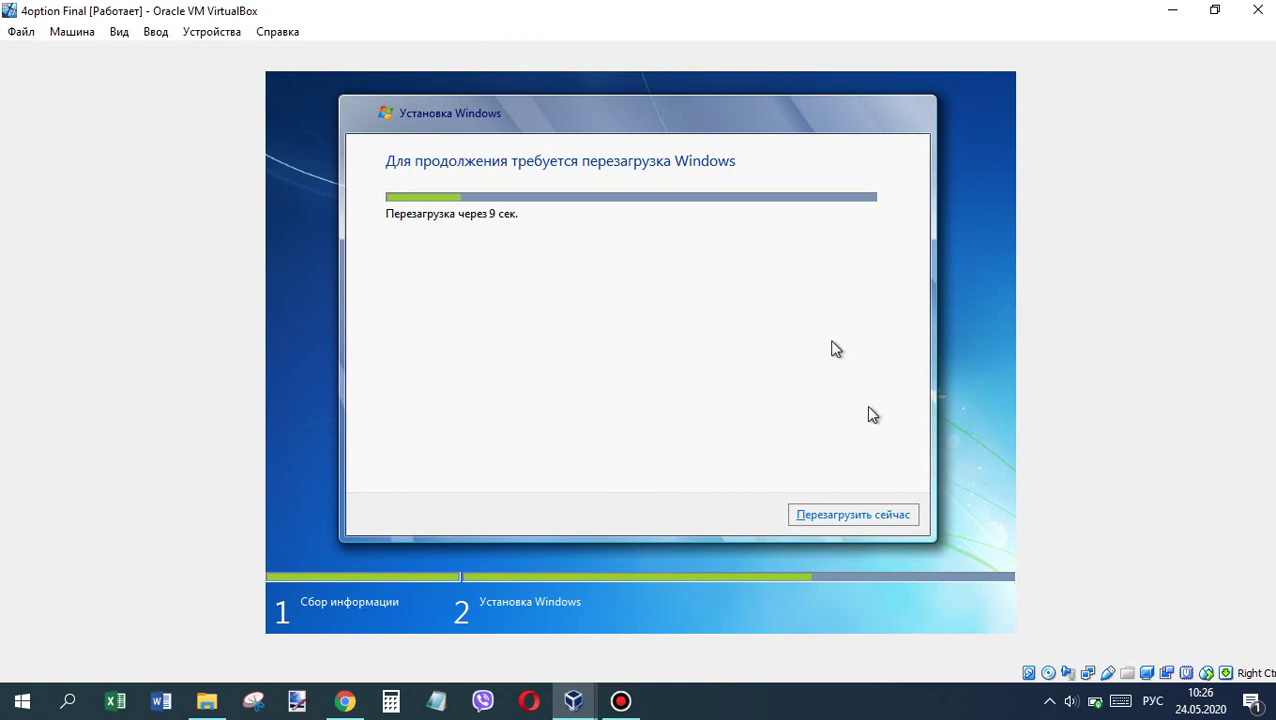
left_click(858, 522)
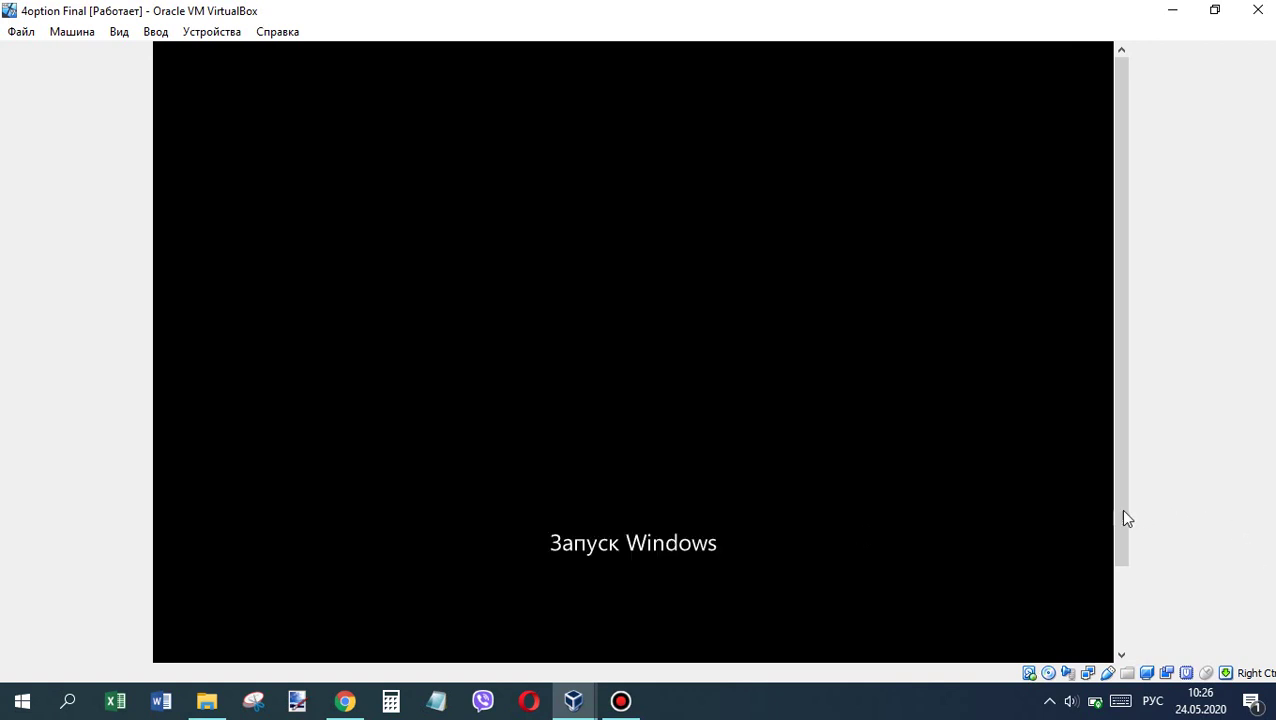
left_click_drag(1126, 518, 1112, 563)
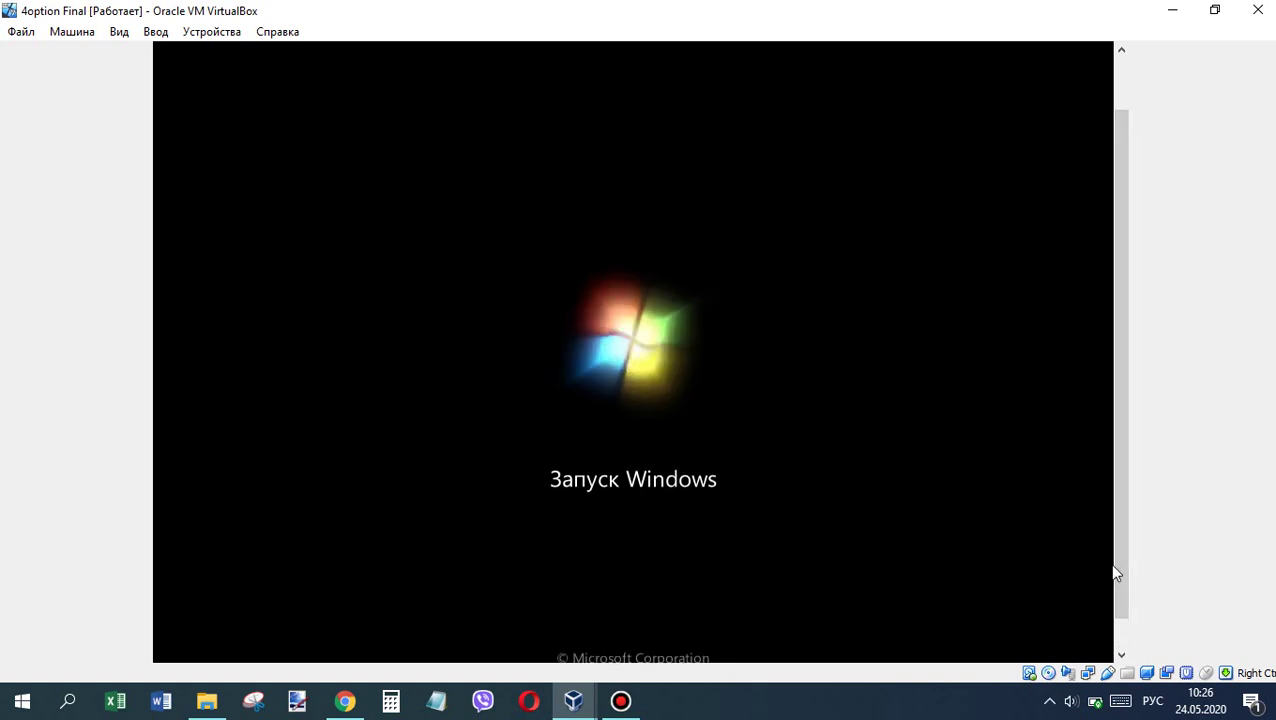
left_click_drag(1119, 506, 1120, 487)
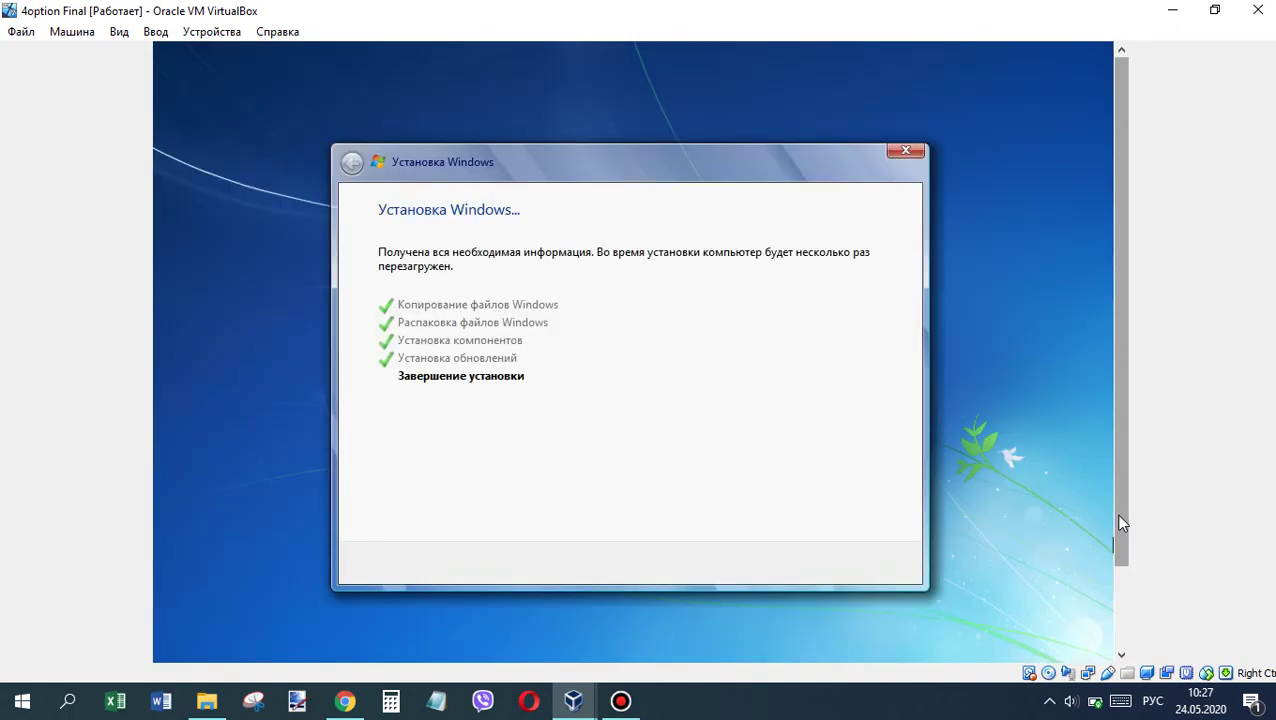
left_click_drag(1121, 520, 1107, 604)
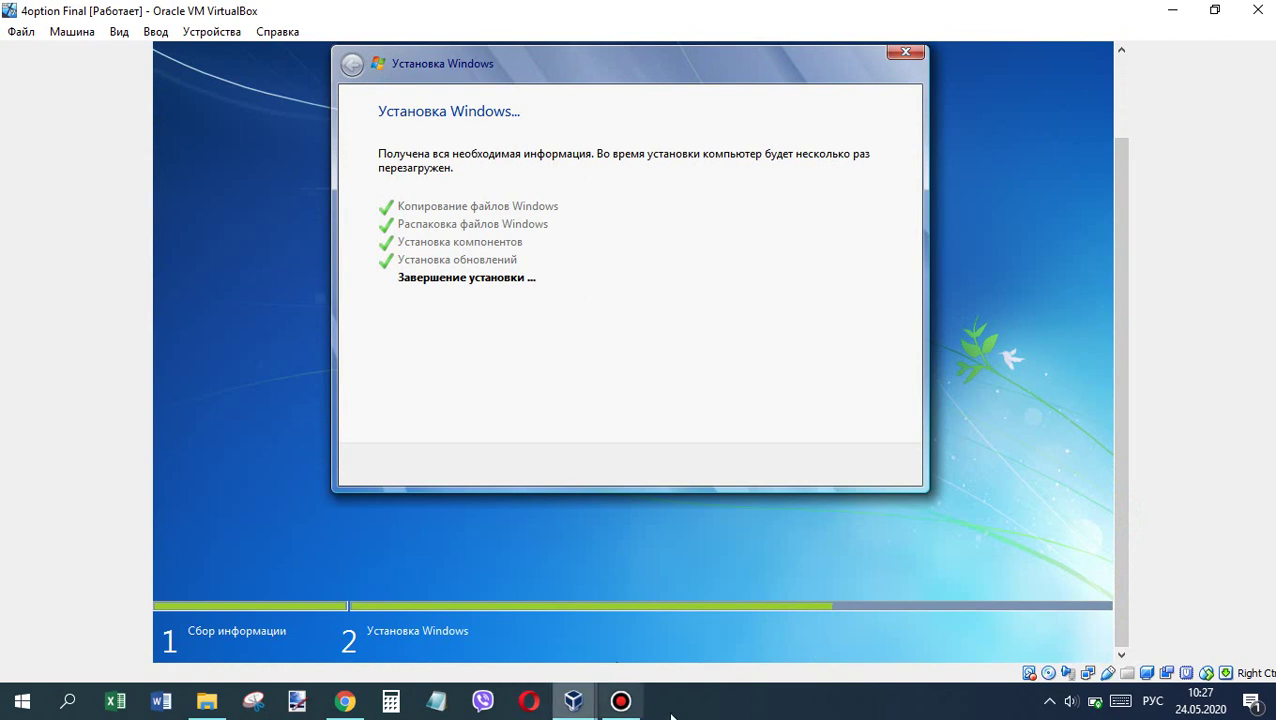
left_click(621, 701)
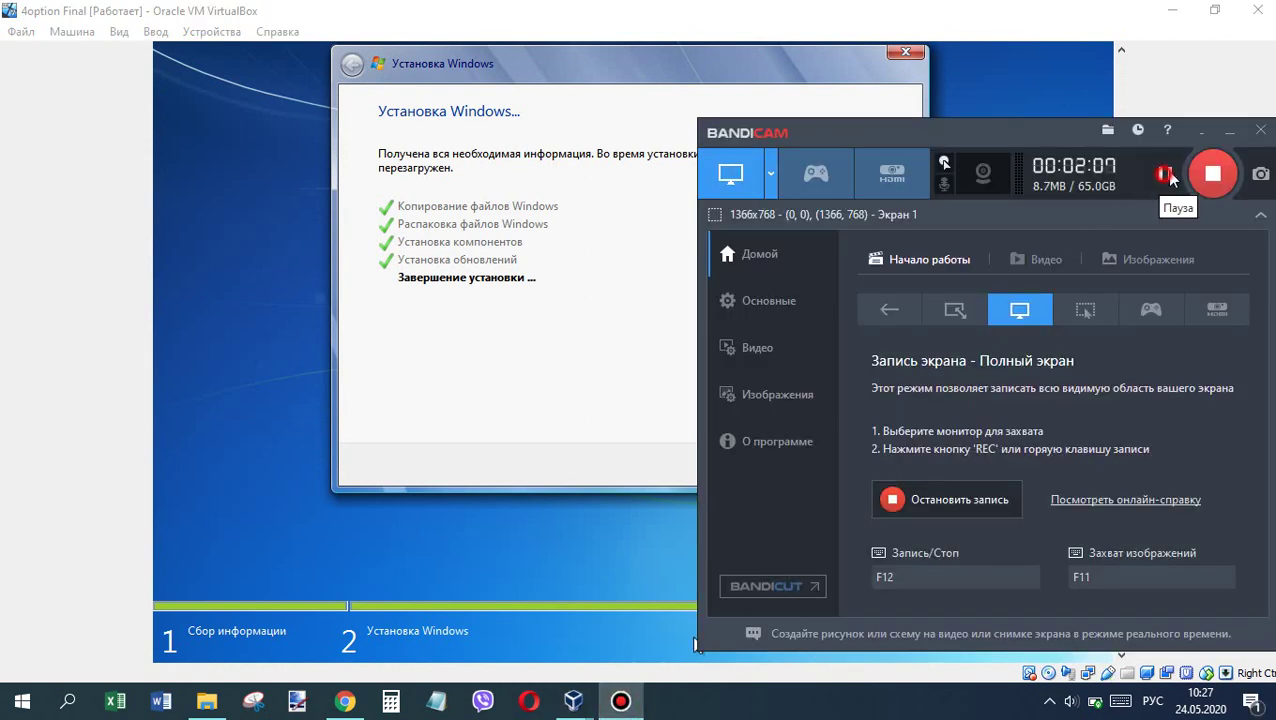
left_click(1173, 77)
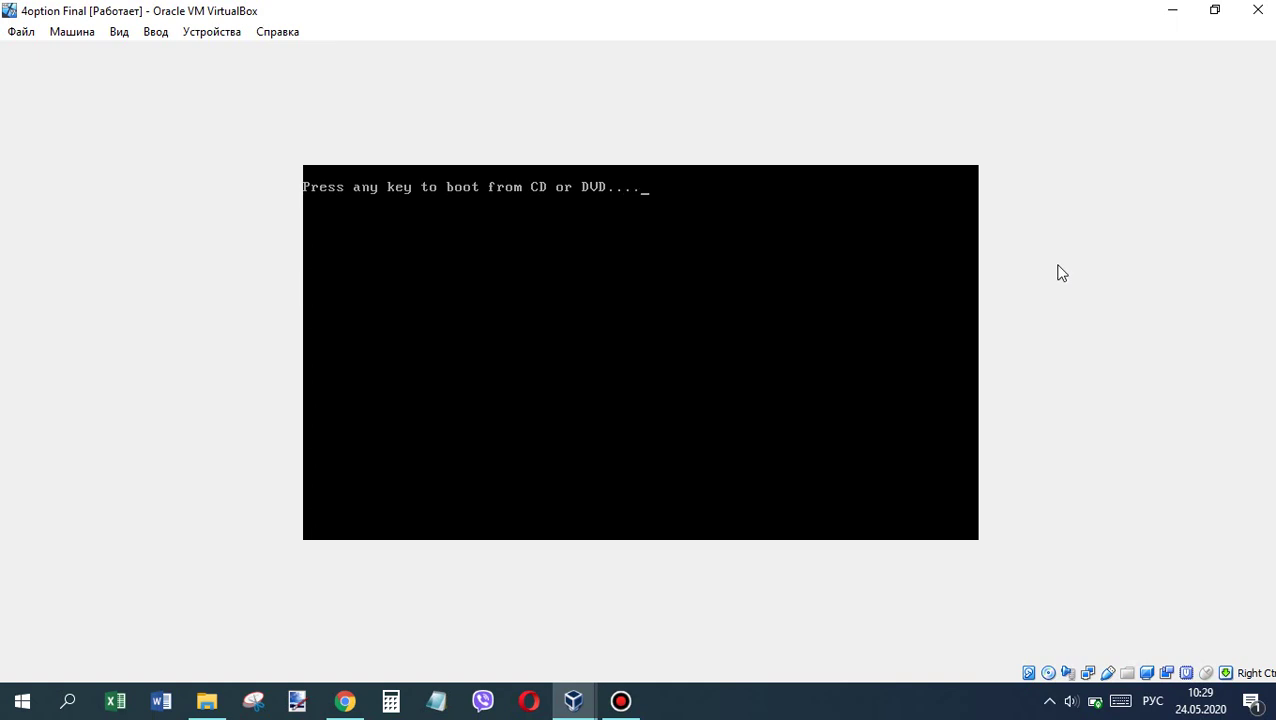
key("Return")
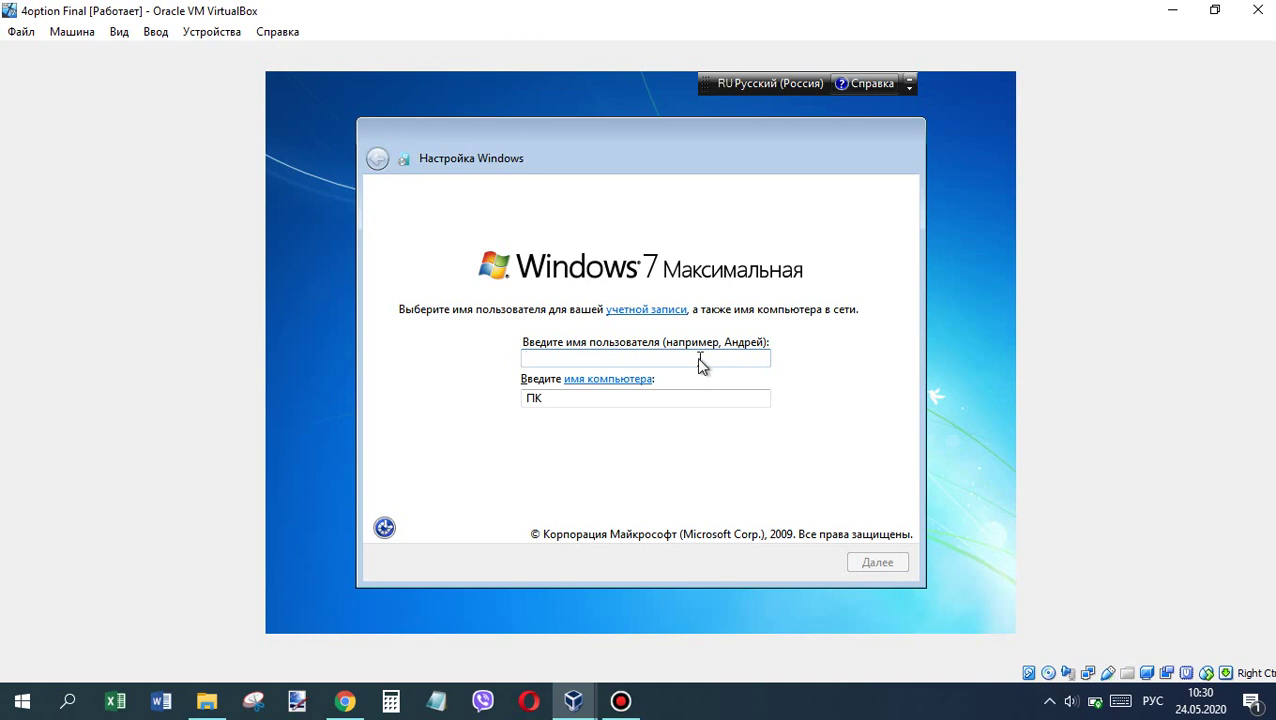
Step: Enter the user name for the new Windows account, accept the suggested computer name, and continue without setting a password
type("Глеб")
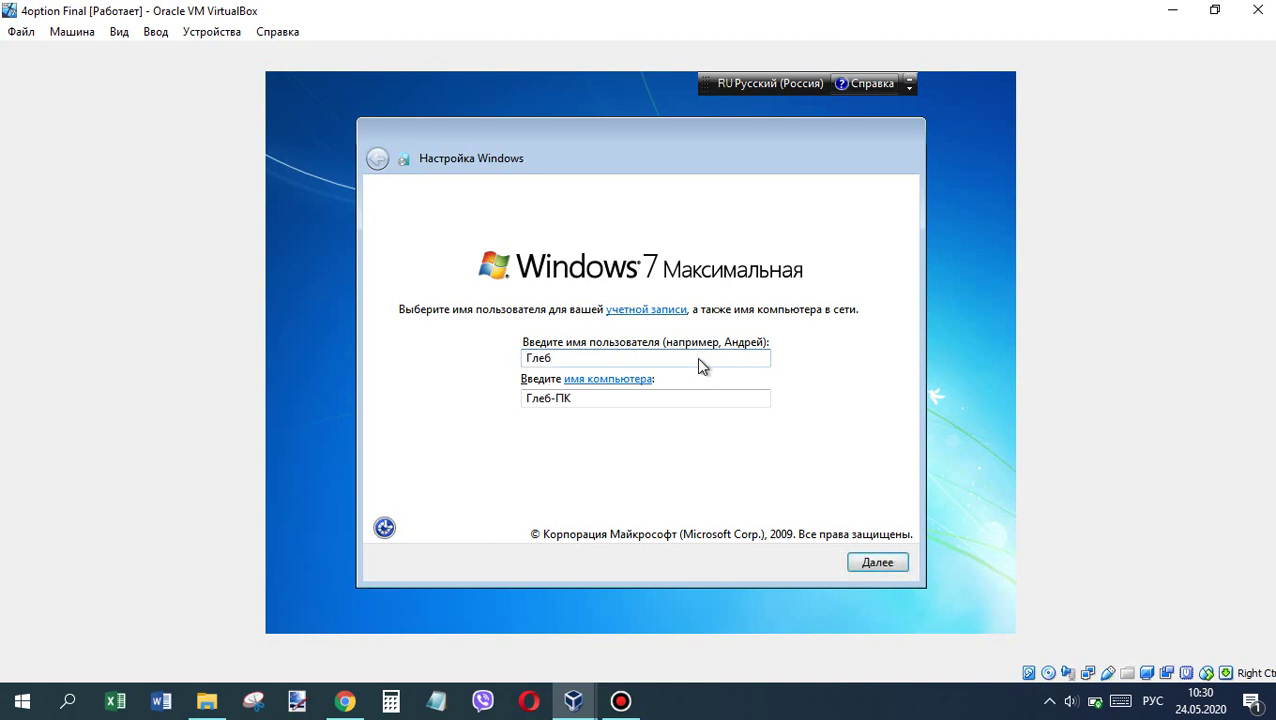
key("Return")
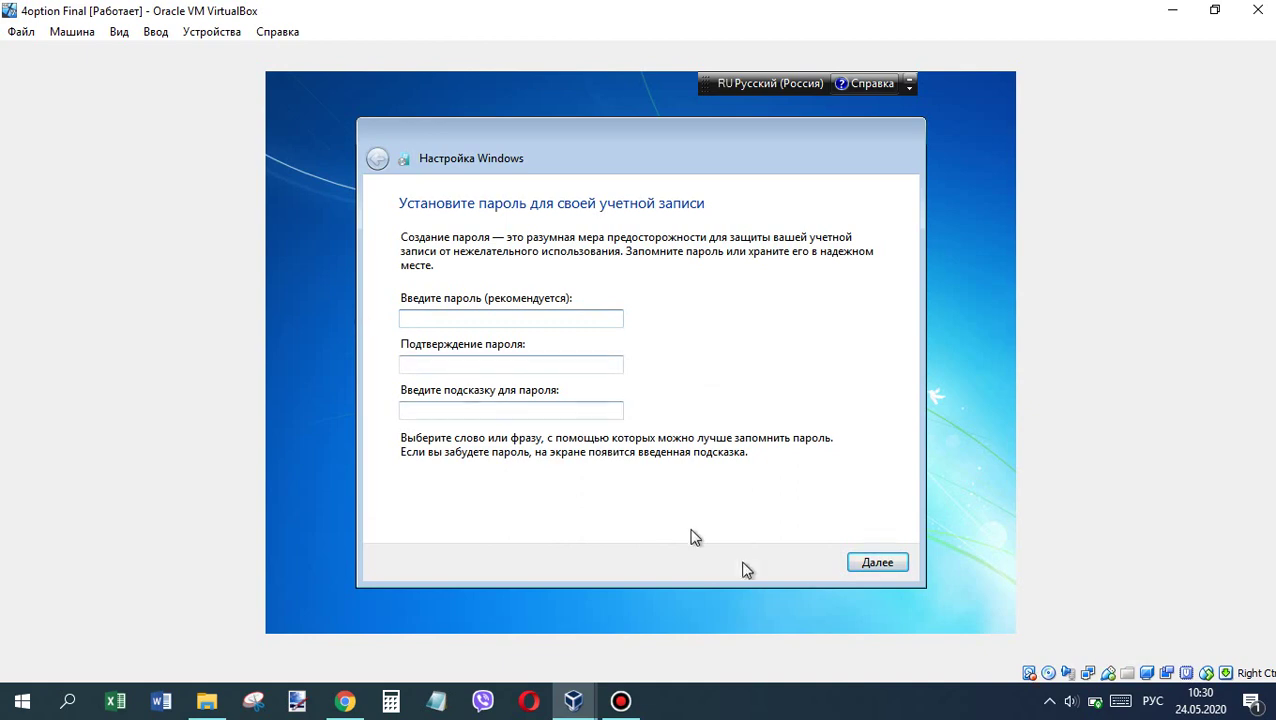
left_click(880, 563)
left_click(794, 562)
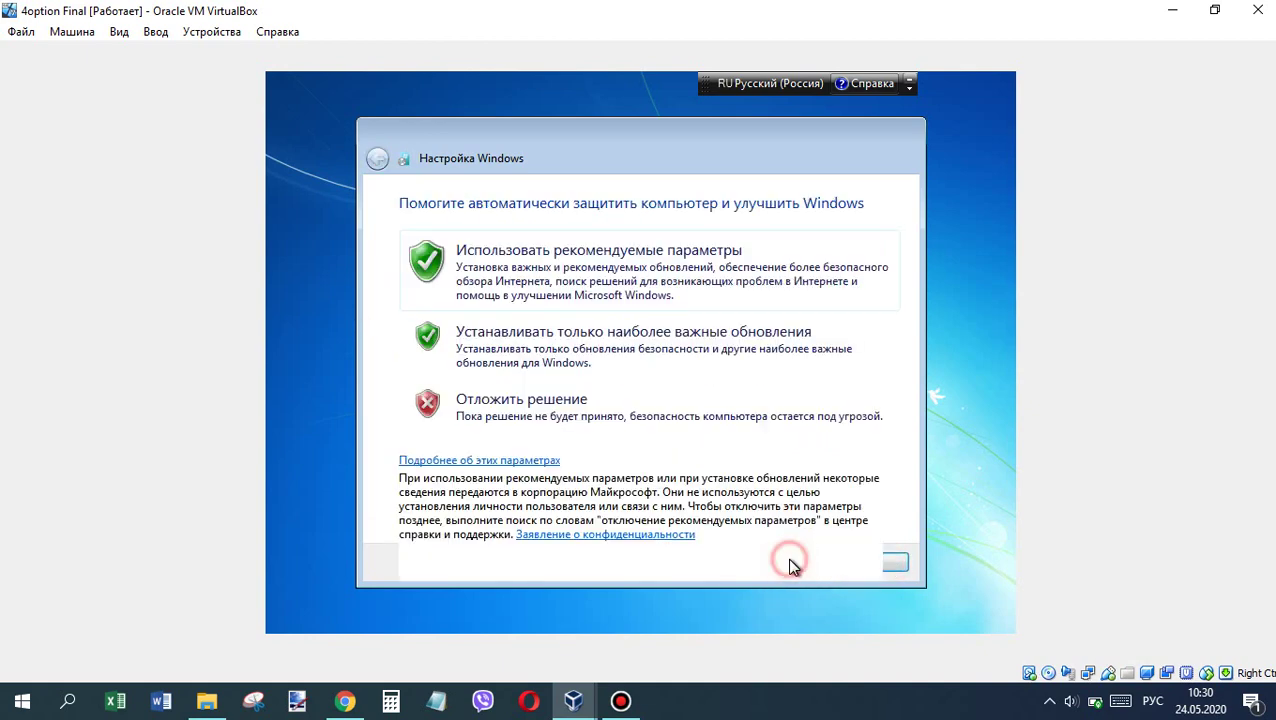
Step: Use the recommended Windows protection settings and set the time zone to (UTC+05:00) Екатеринбург
left_click(570, 265)
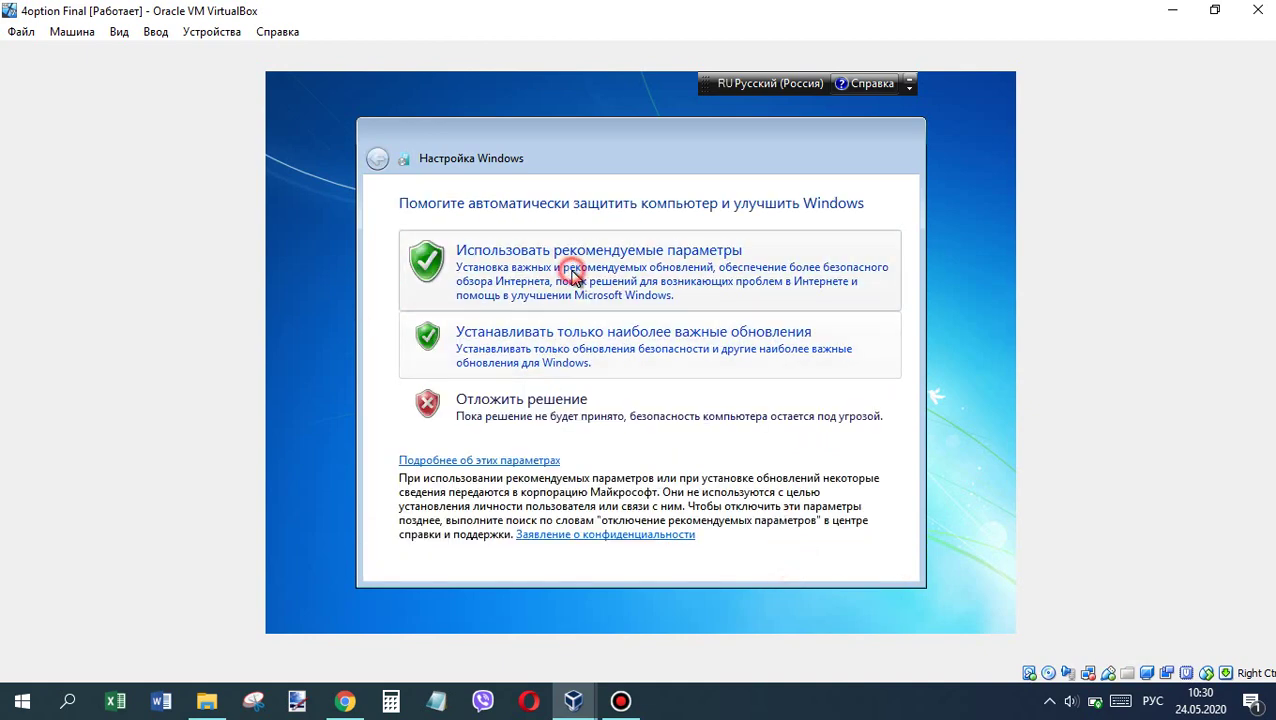
left_click(561, 287)
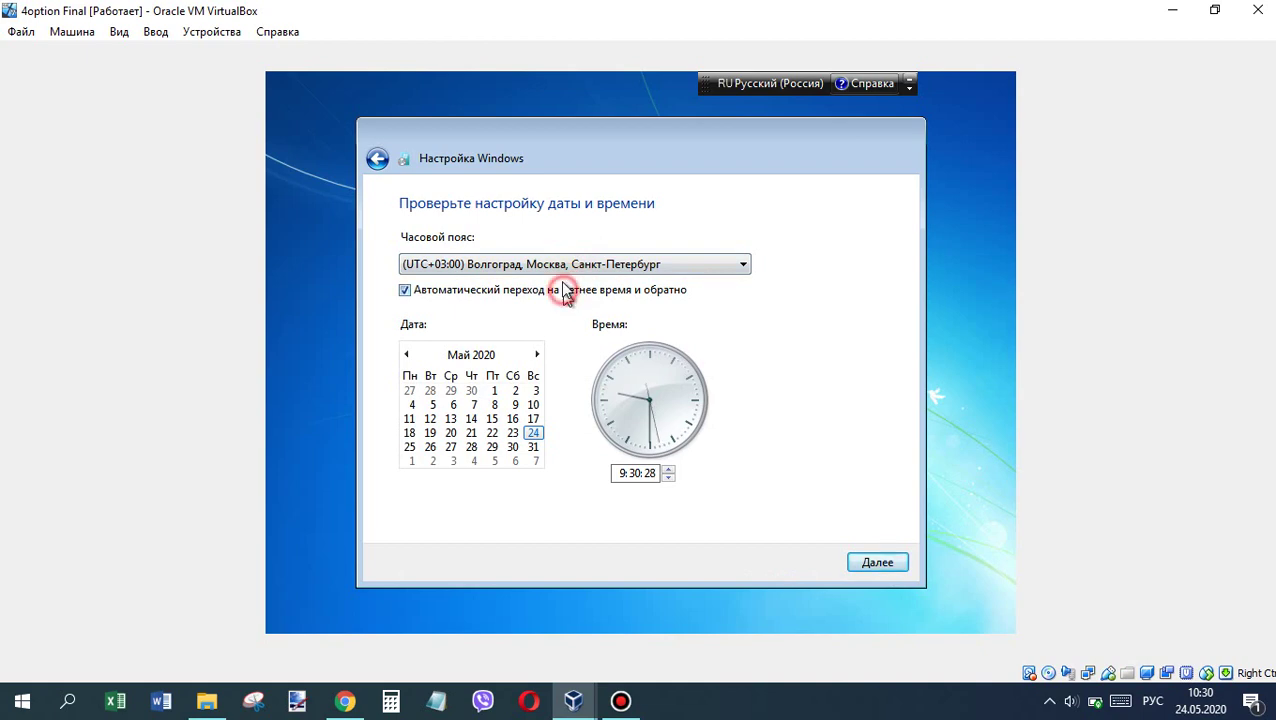
left_click(575, 263)
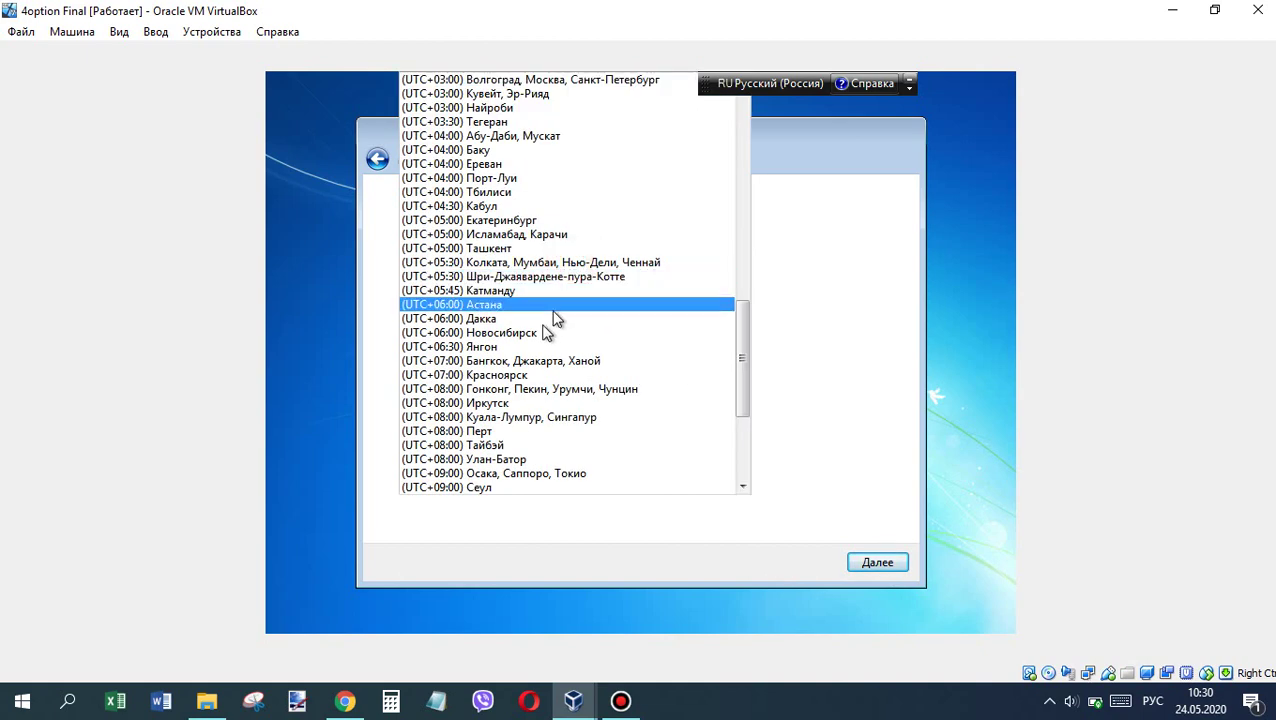
left_click(497, 222)
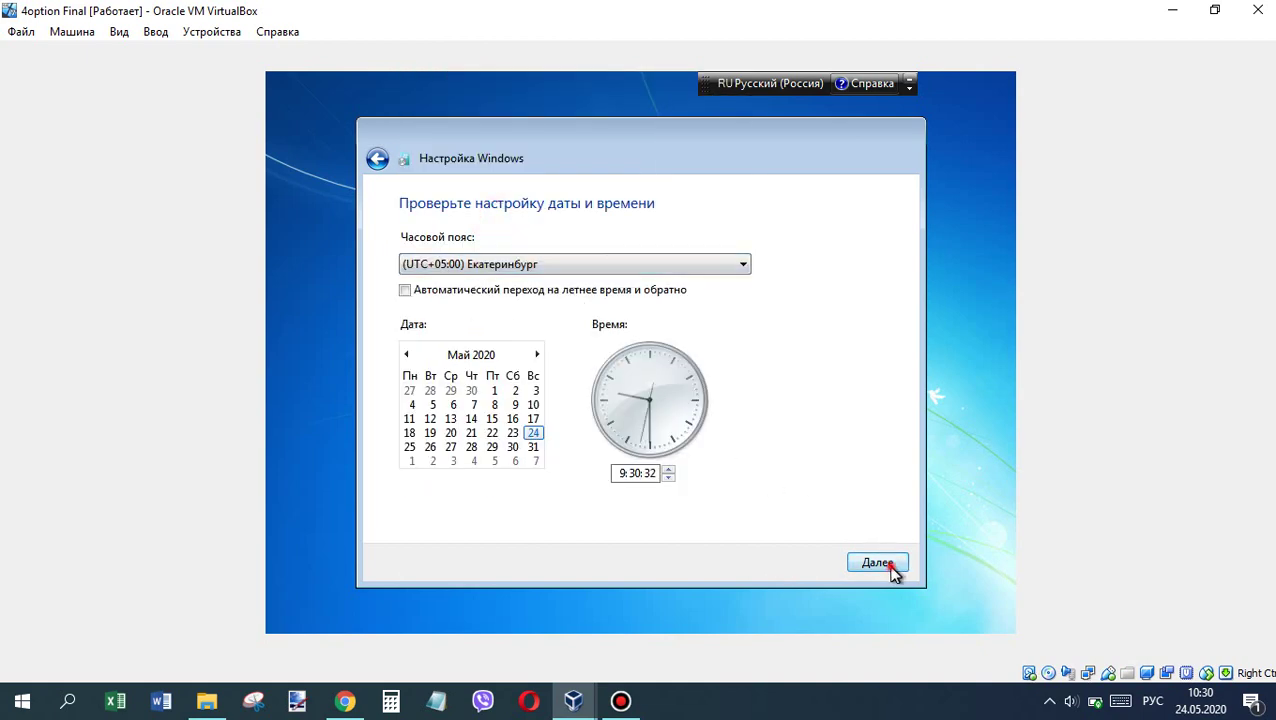
left_click(889, 565)
Step: Set the computer's network location to the home network (Домашняя сеть)
left_click(678, 334)
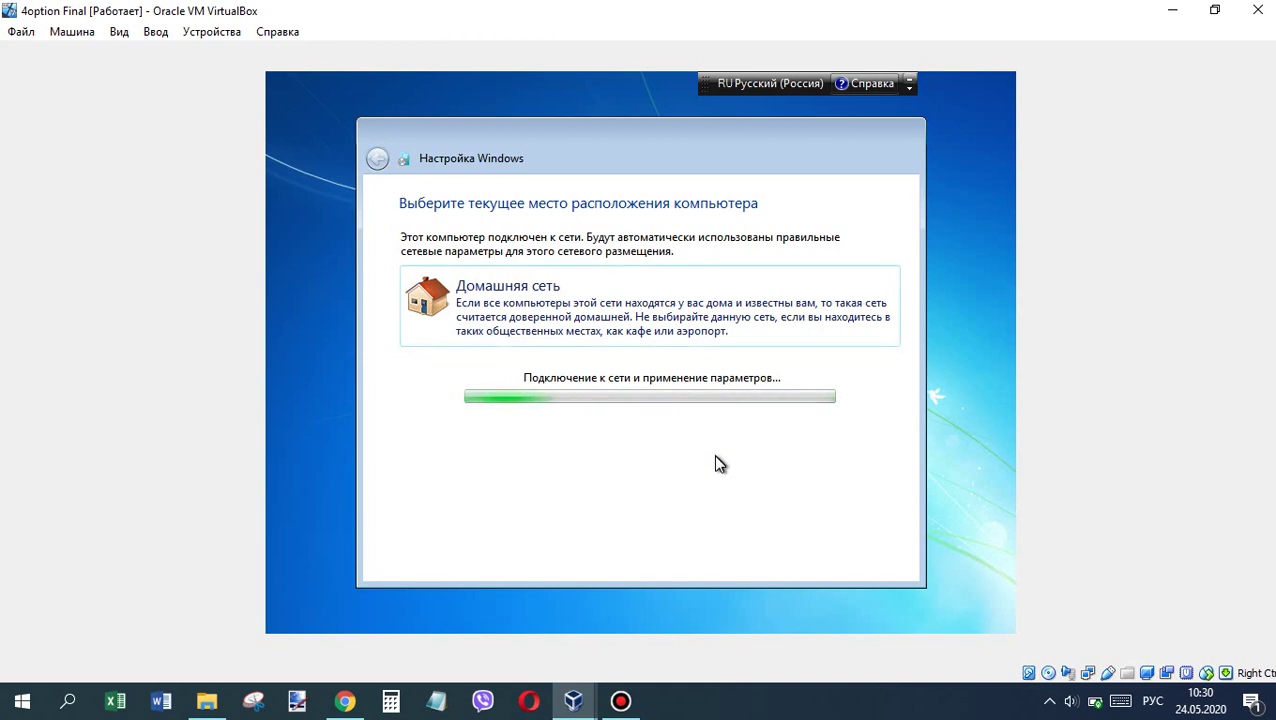
left_click(621, 702)
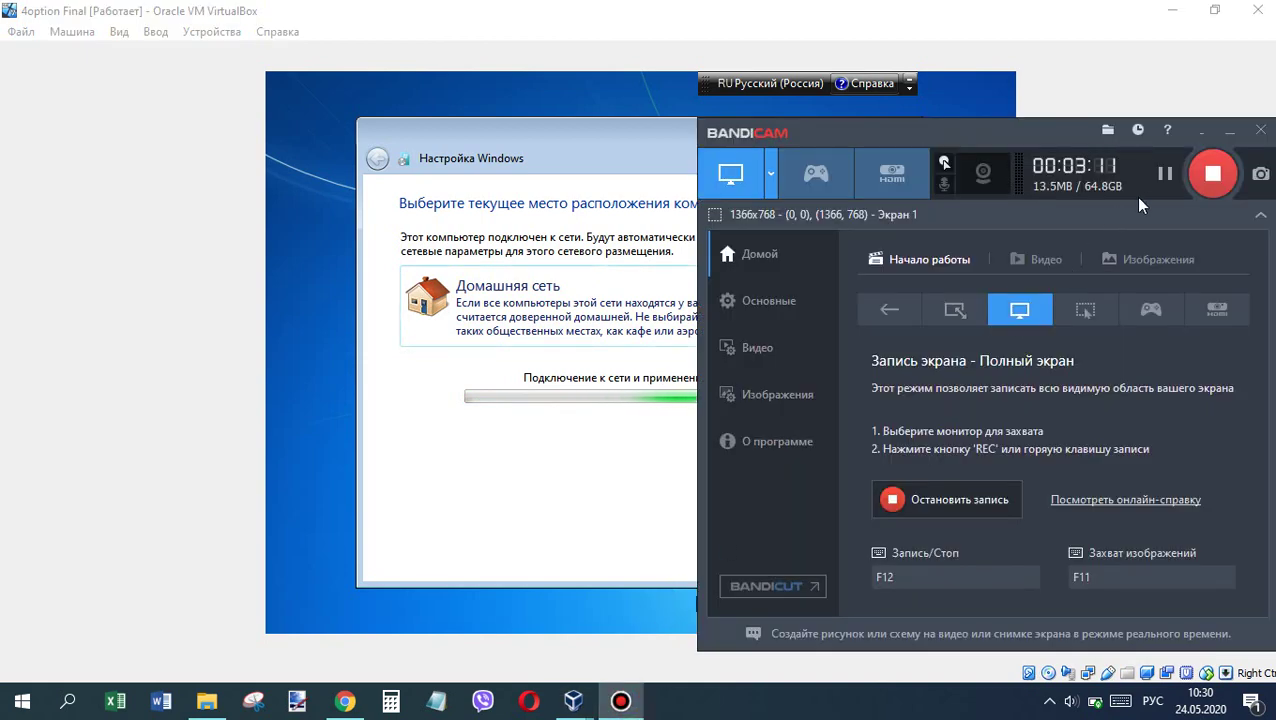
left_click(1148, 80)
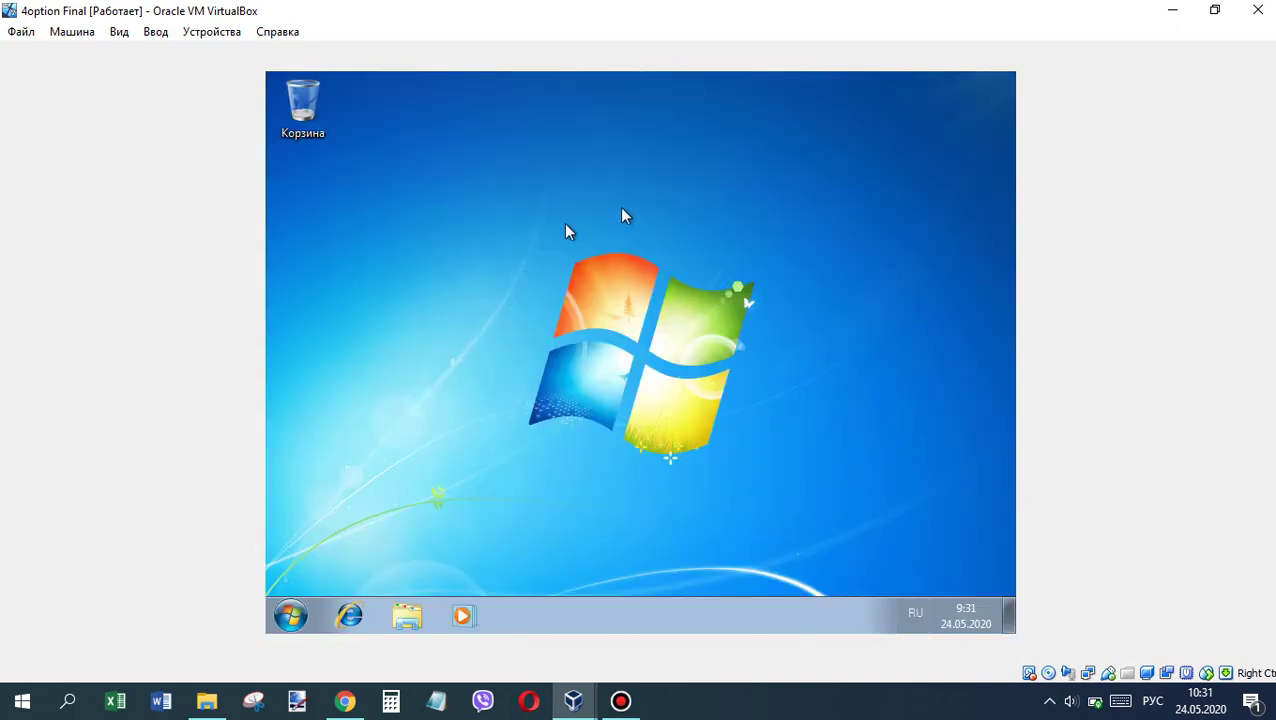
Step: Insert the VirtualBox Guest Additions disc image into the virtual machine and open its CD drive (E:) in Windows Explorer
left_click(211, 31)
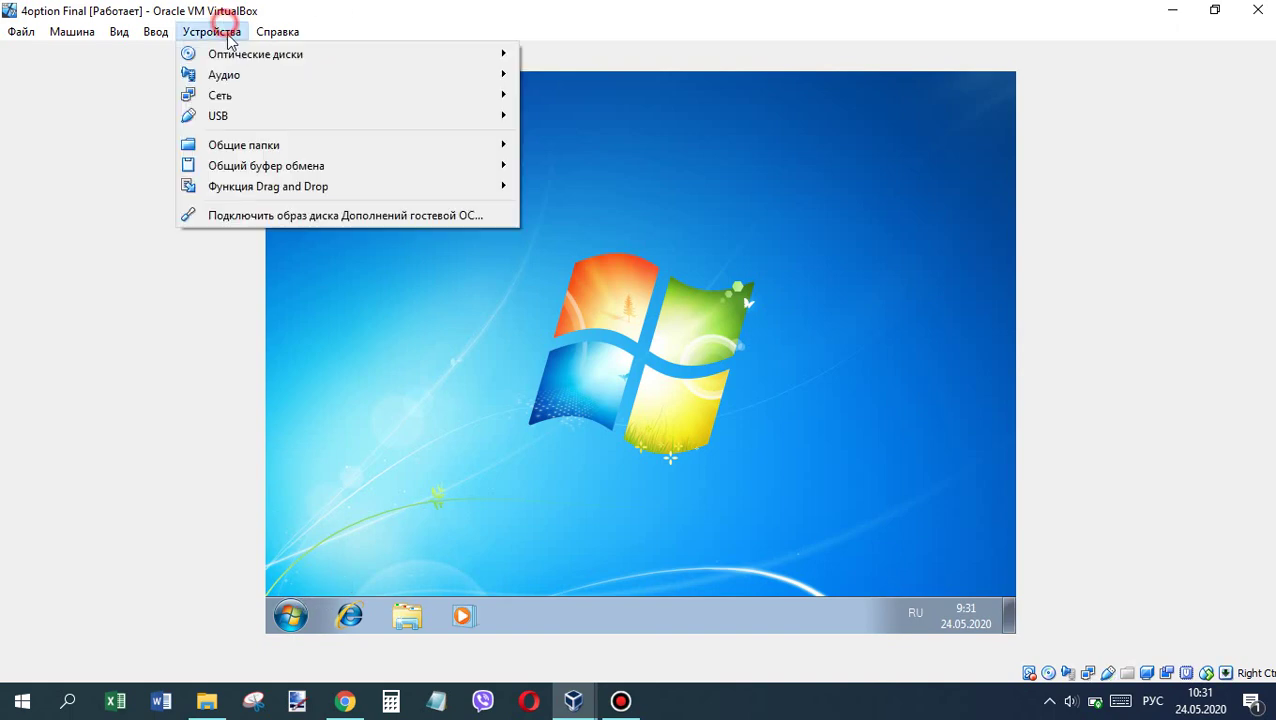
left_click(260, 214)
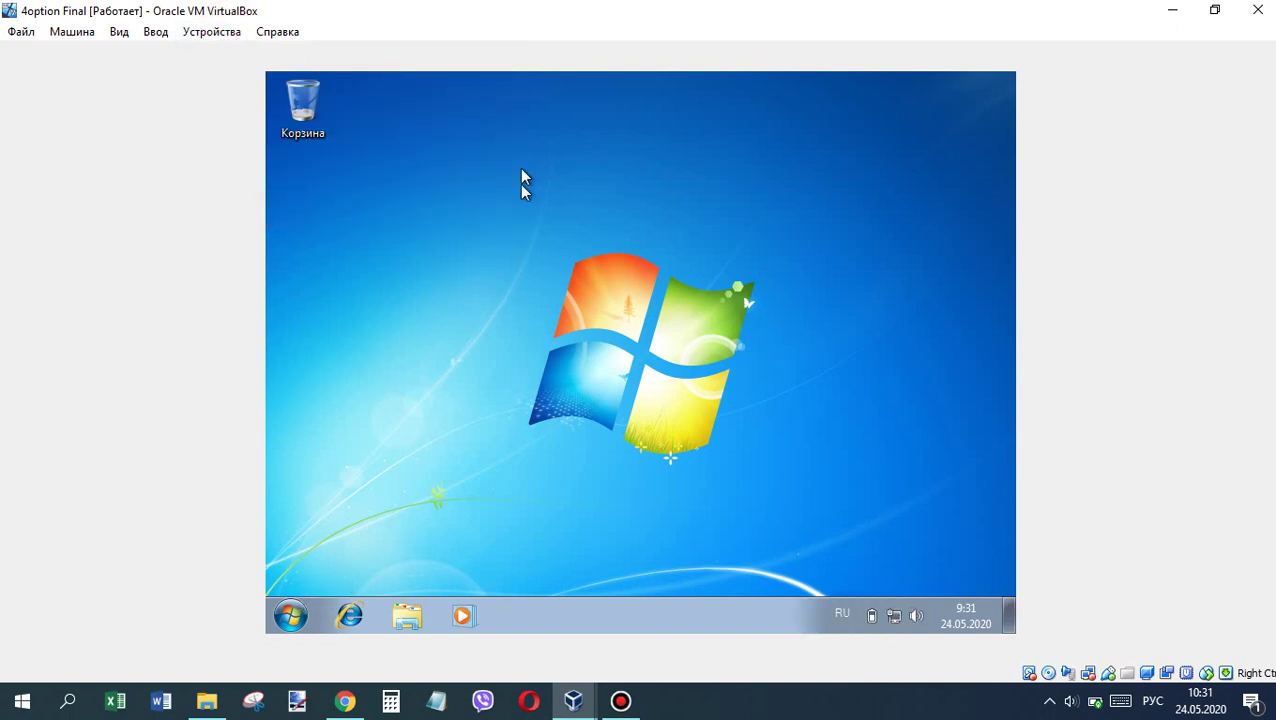
left_click(395, 618)
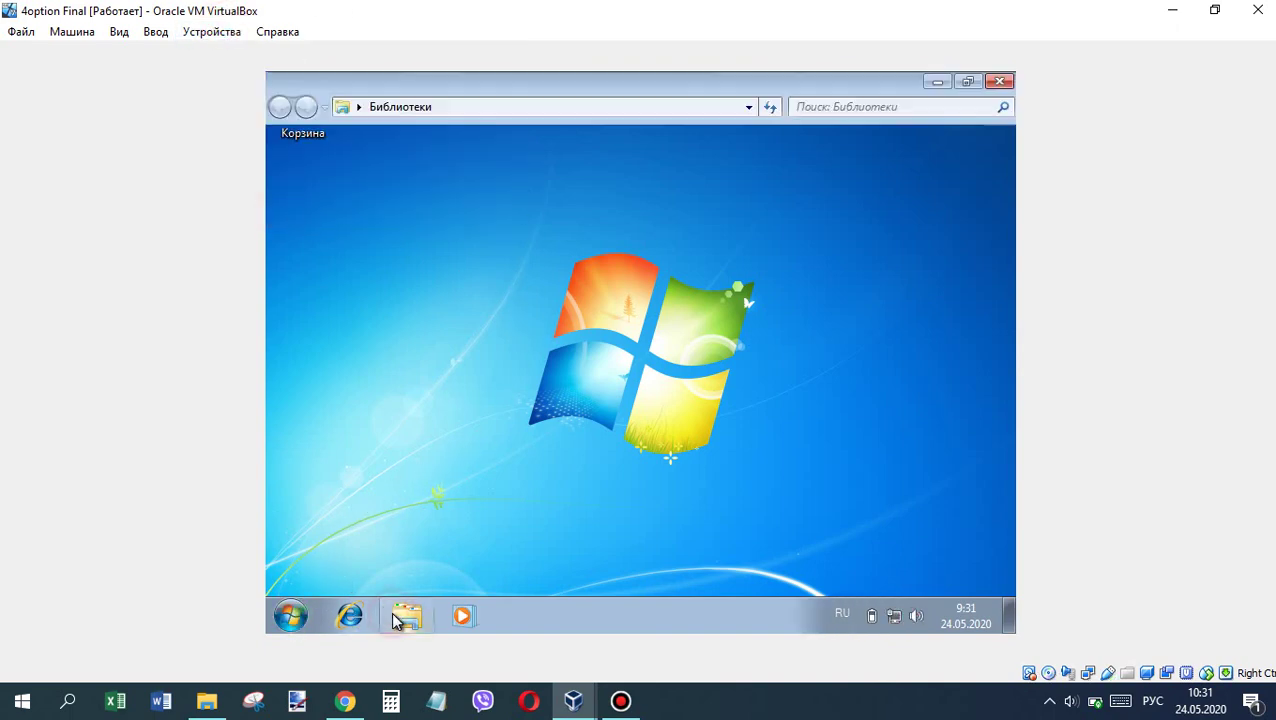
left_click(335, 428)
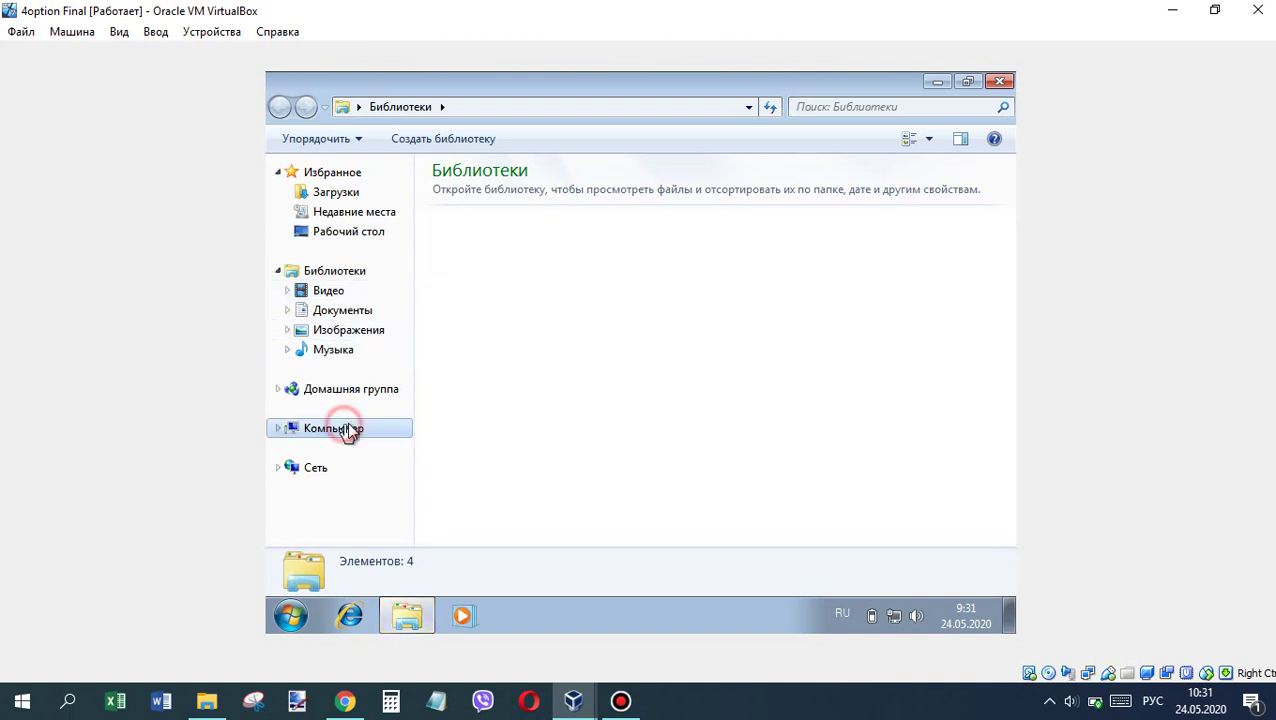
left_click(738, 287)
double_click(738, 287)
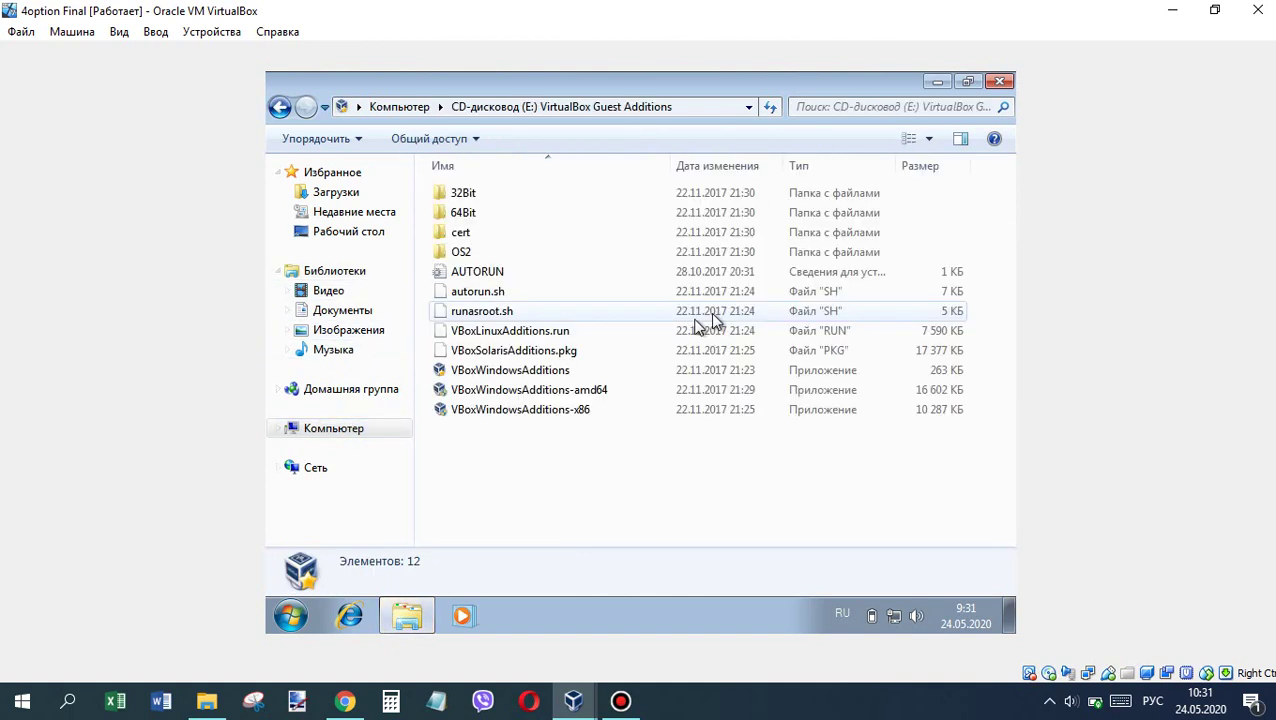
Step: Run VBoxWindowsAdditions, allow it to make changes, and advance the setup wizard to the component selection
double_click(507, 372)
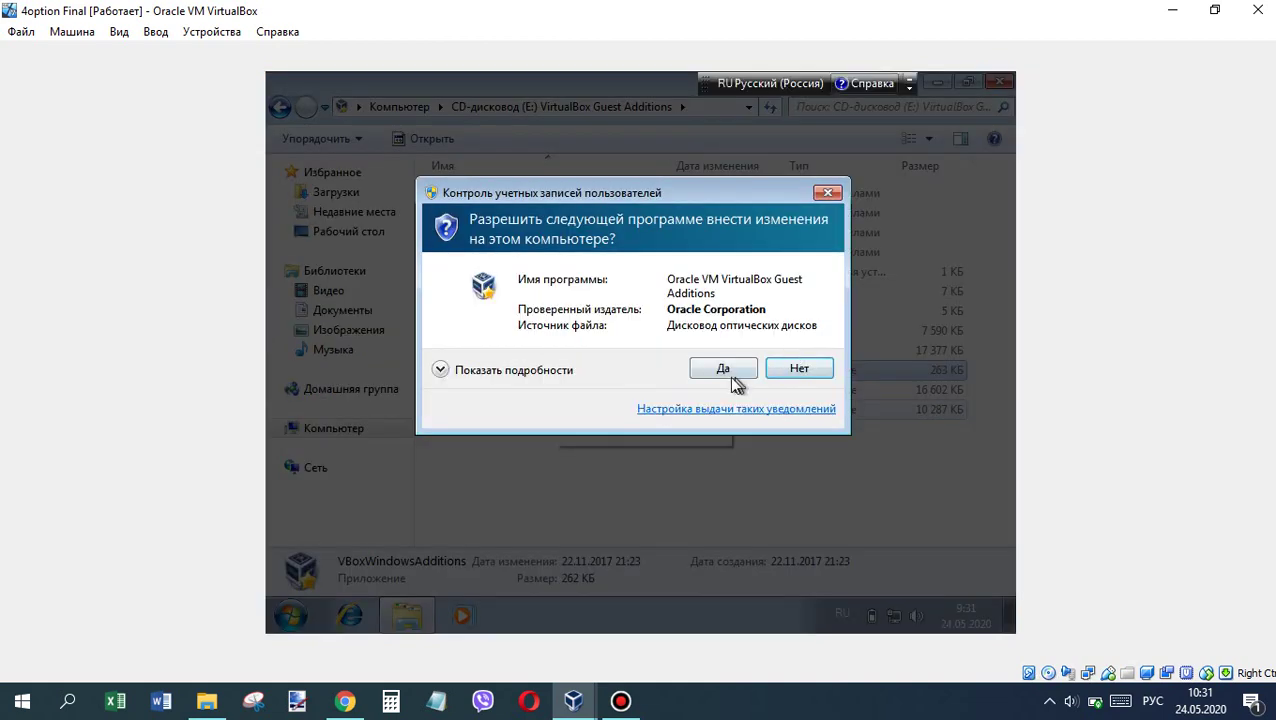
left_click(728, 446)
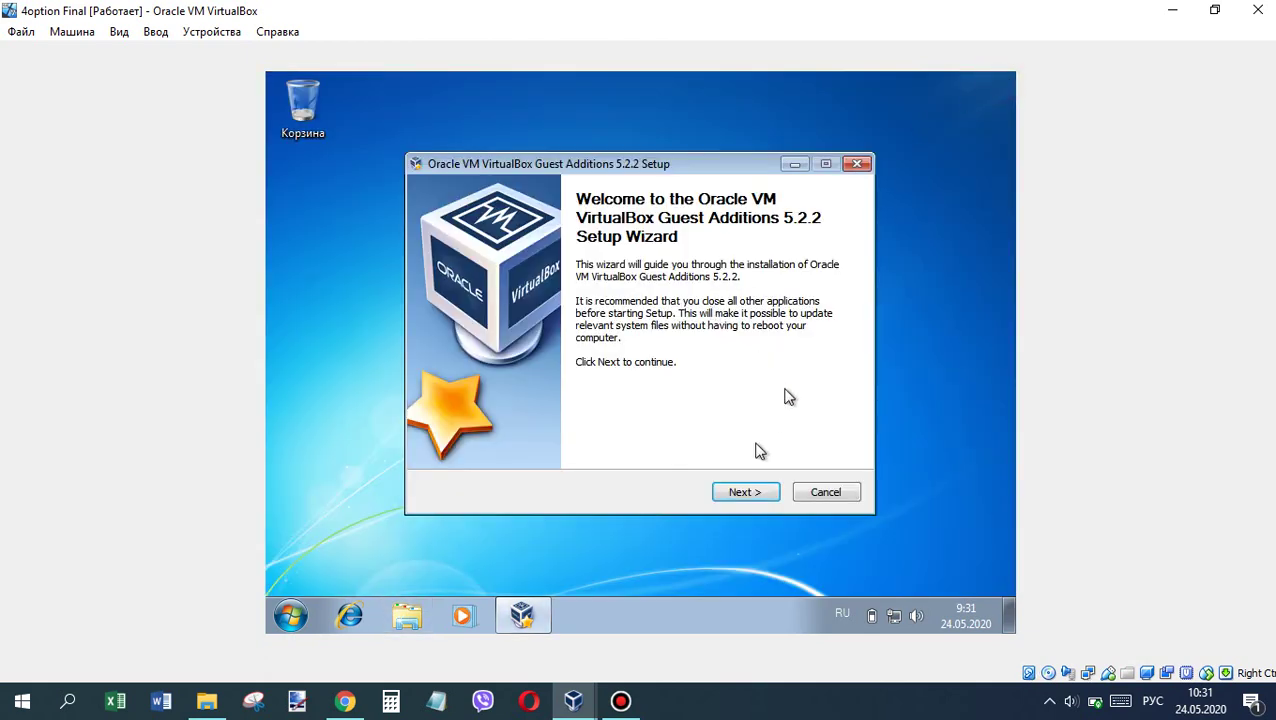
left_click(745, 491)
left_click(748, 491)
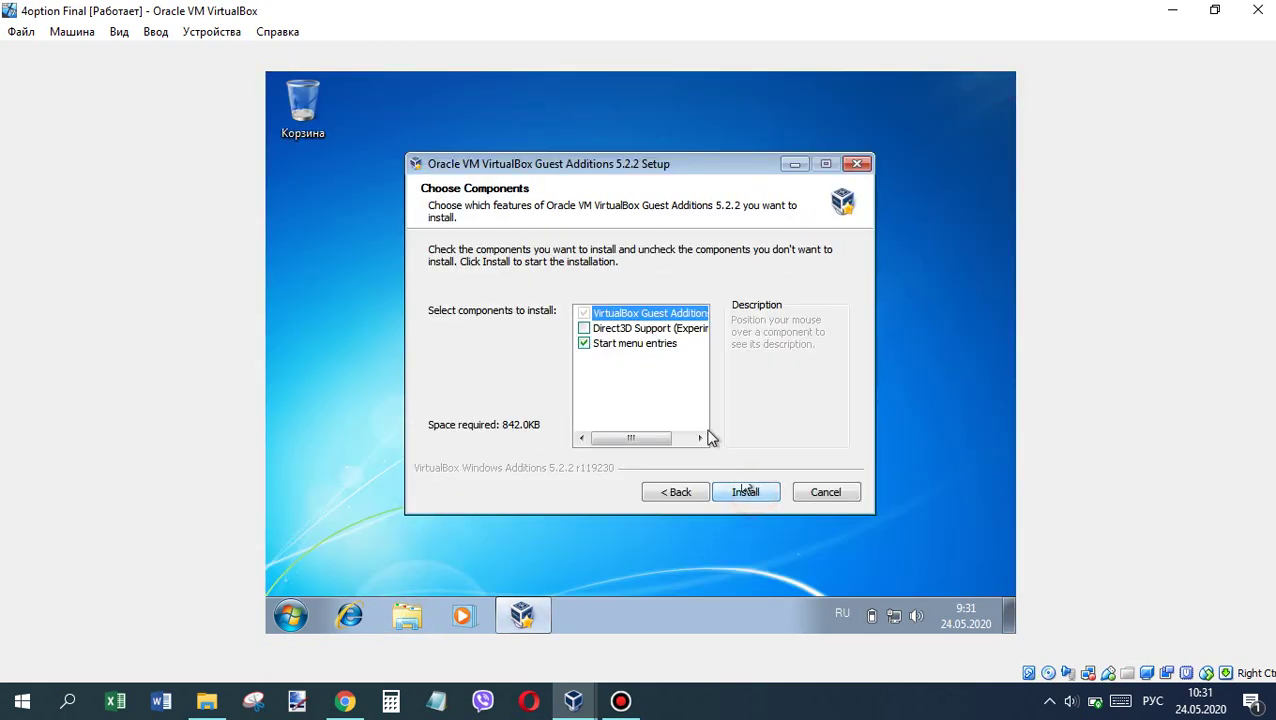
Step: Include the Direct3D Support component, acknowledge the video memory note, and start installing the Guest Additions
left_click(632, 330)
left_click(816, 430)
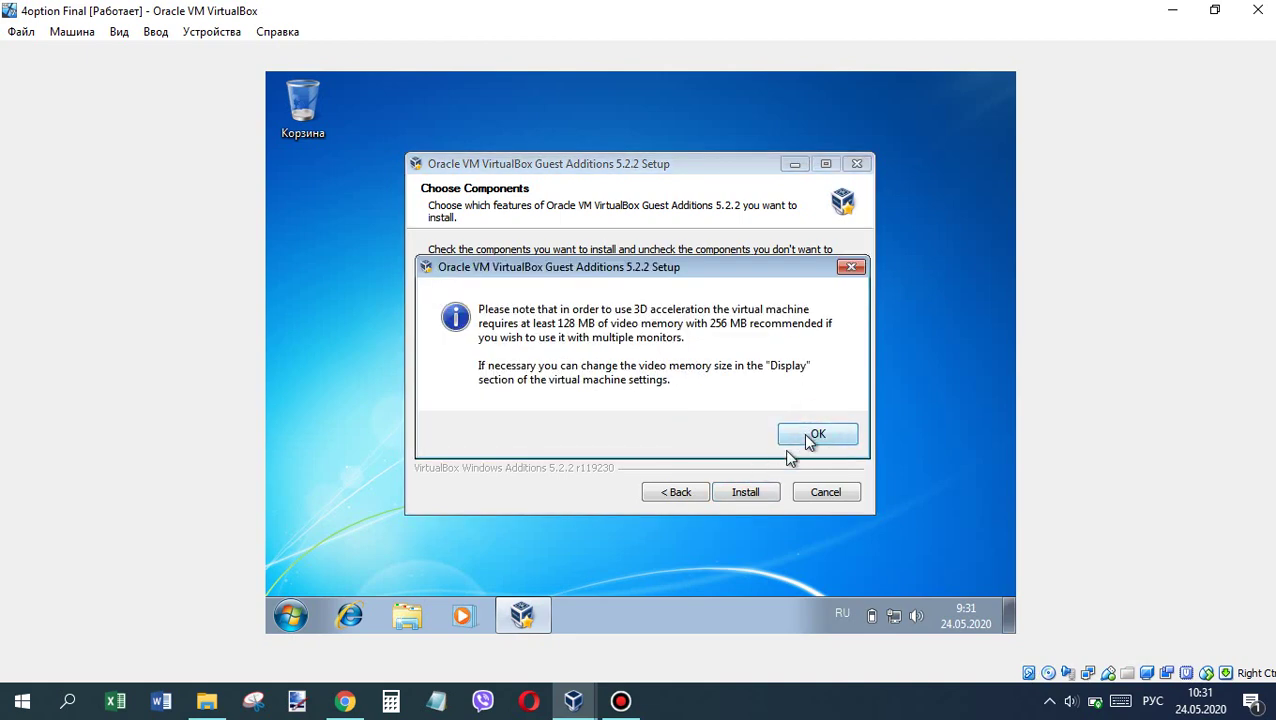
left_click(803, 437)
left_click(760, 491)
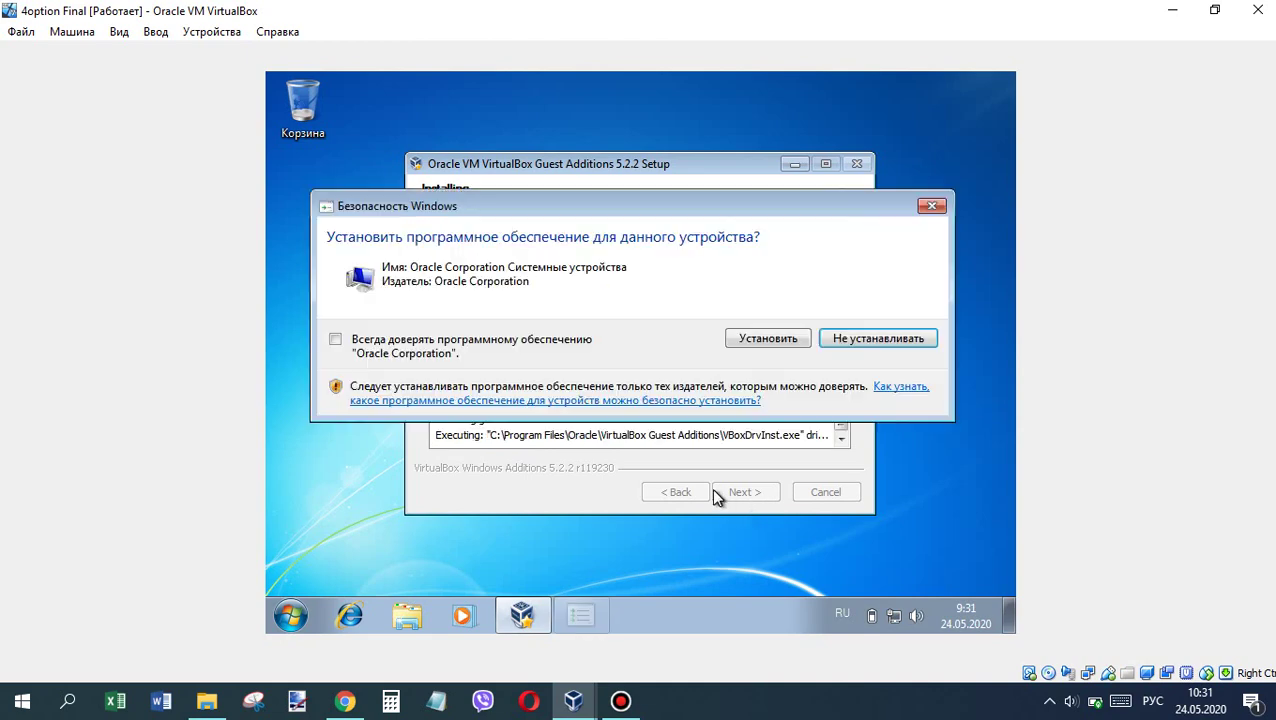
Step: Always trust software from Oracle Corporation and allow its device drivers to install
left_click(500, 342)
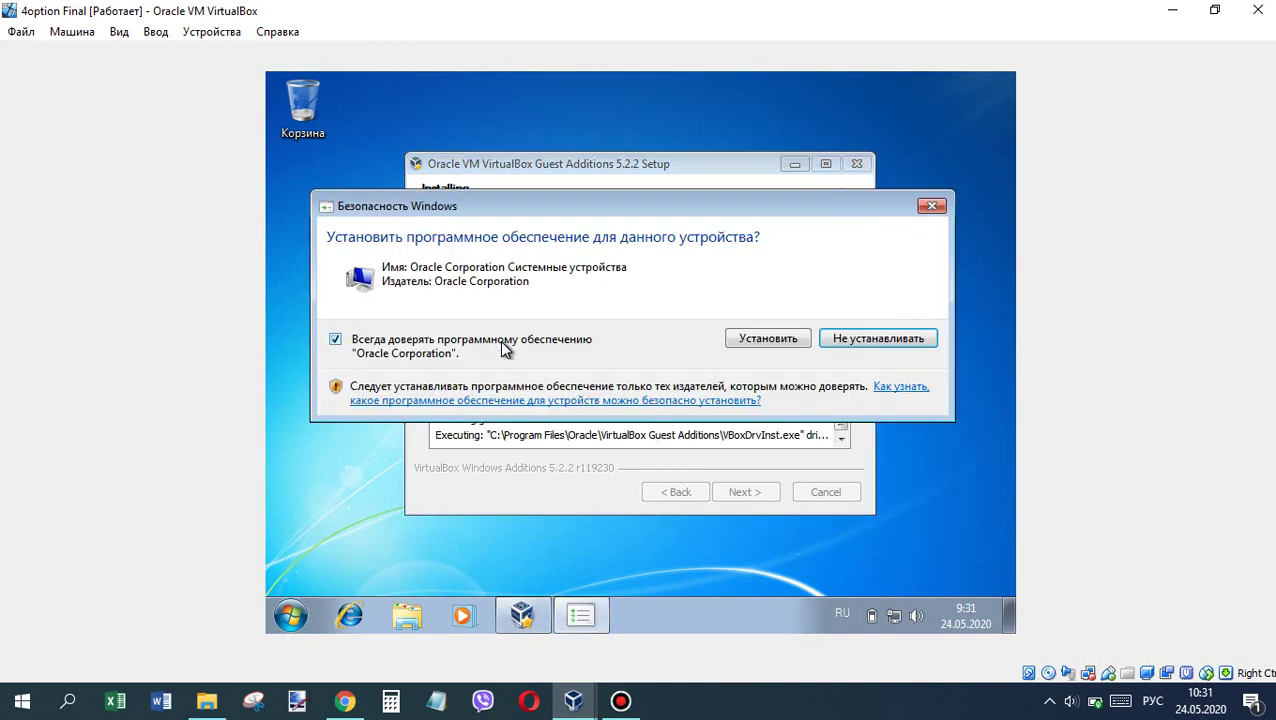
left_click(489, 348)
left_click(762, 340)
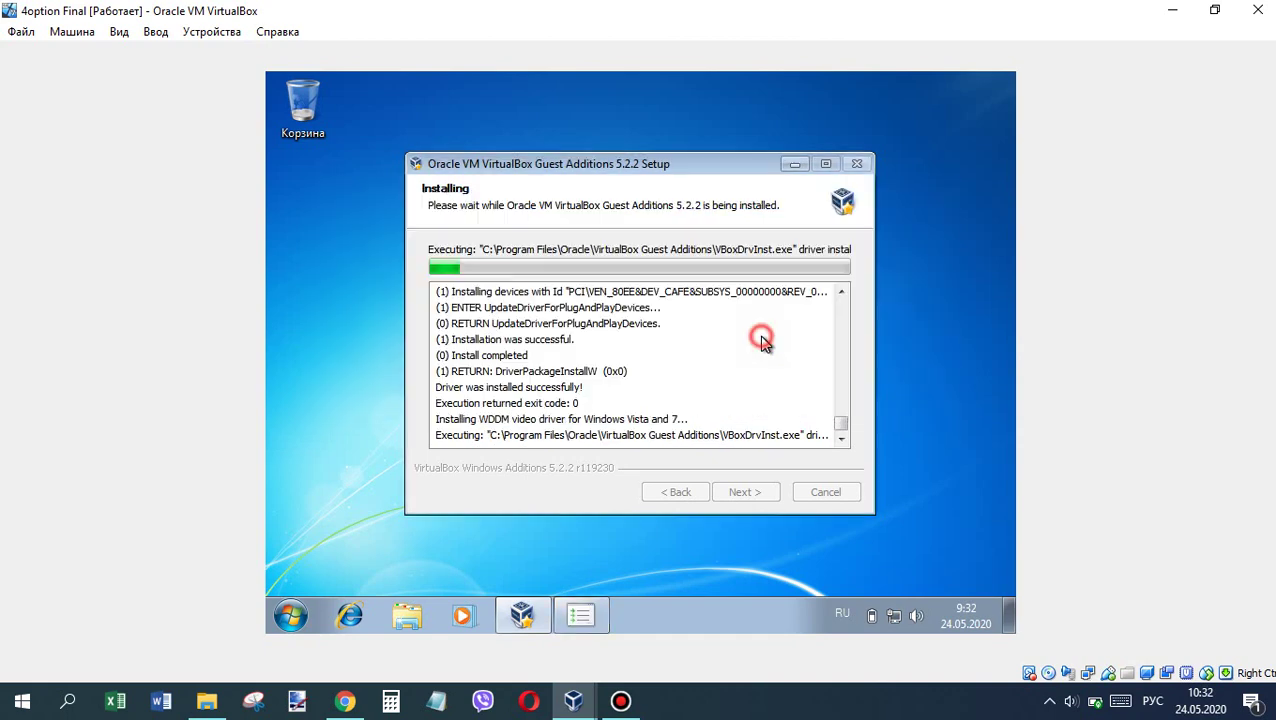
left_click(766, 339)
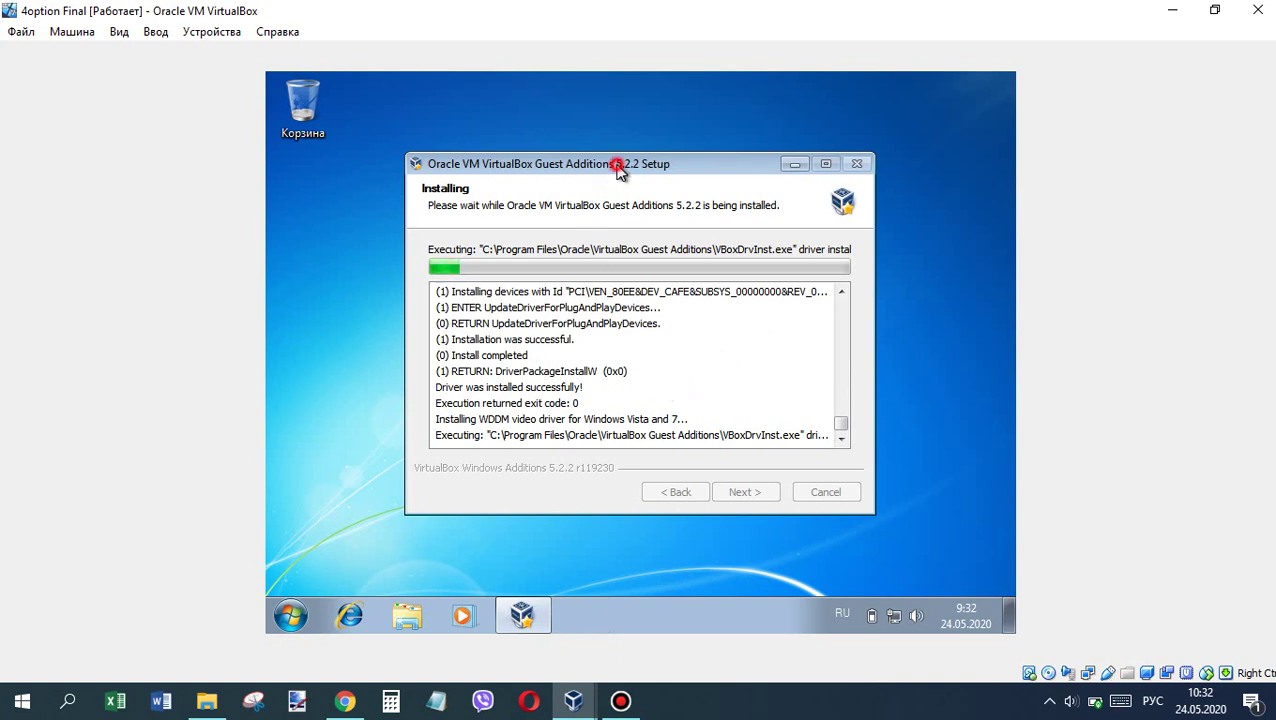
Step: Finish the Guest Additions setup and restart the virtual machine
mouse_move(613, 167)
left_mouse_down()
mouse_move(592, 175)
mouse_move(606, 175)
left_mouse_up()
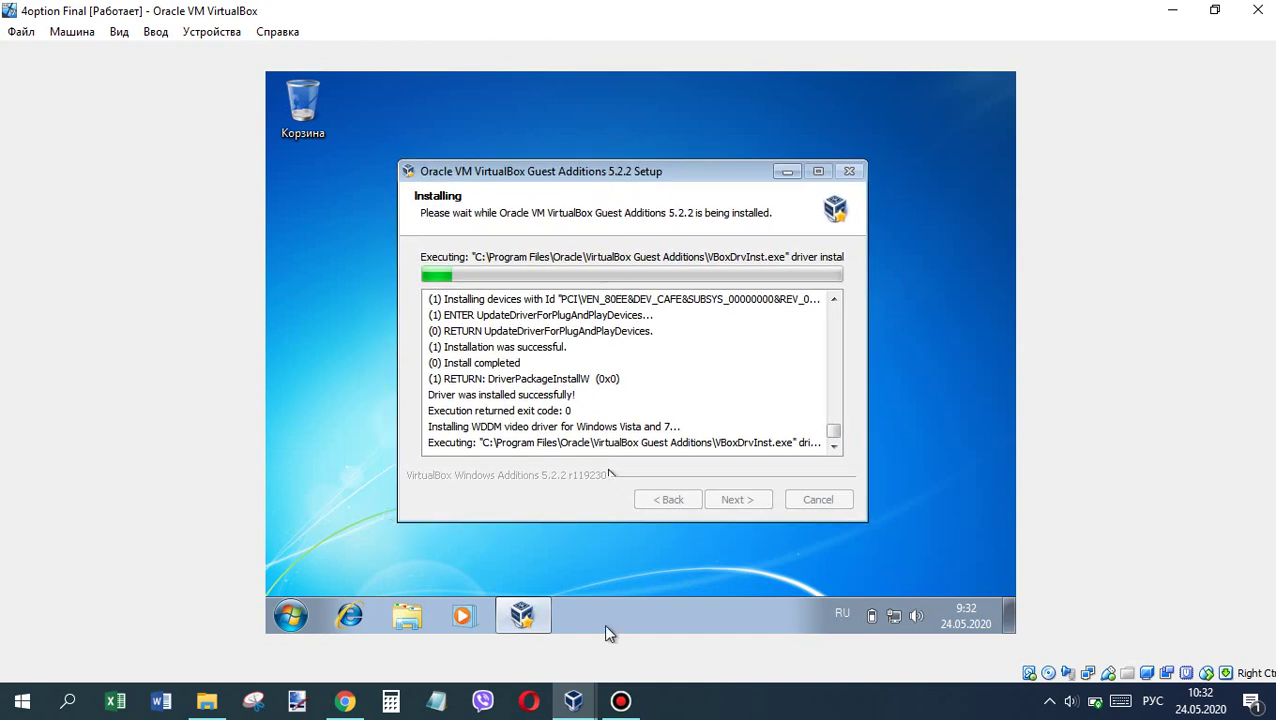
left_click(621, 700)
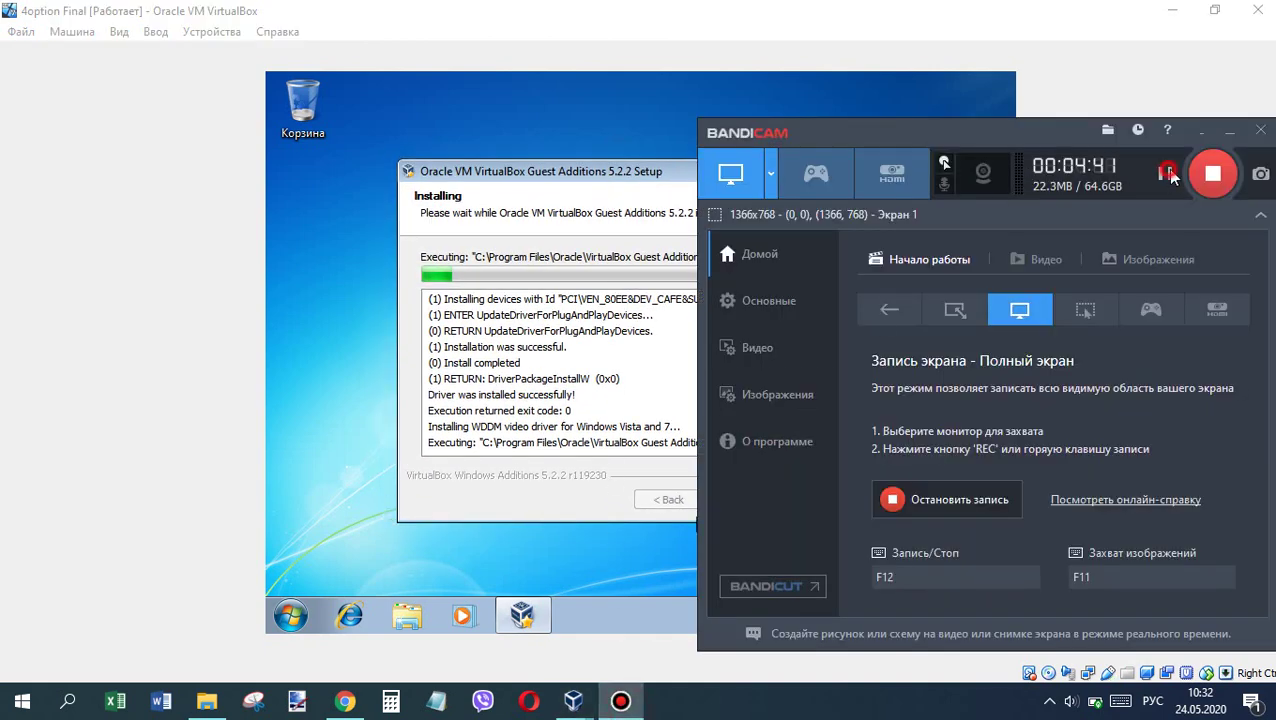
left_click(641, 436)
left_click(748, 497)
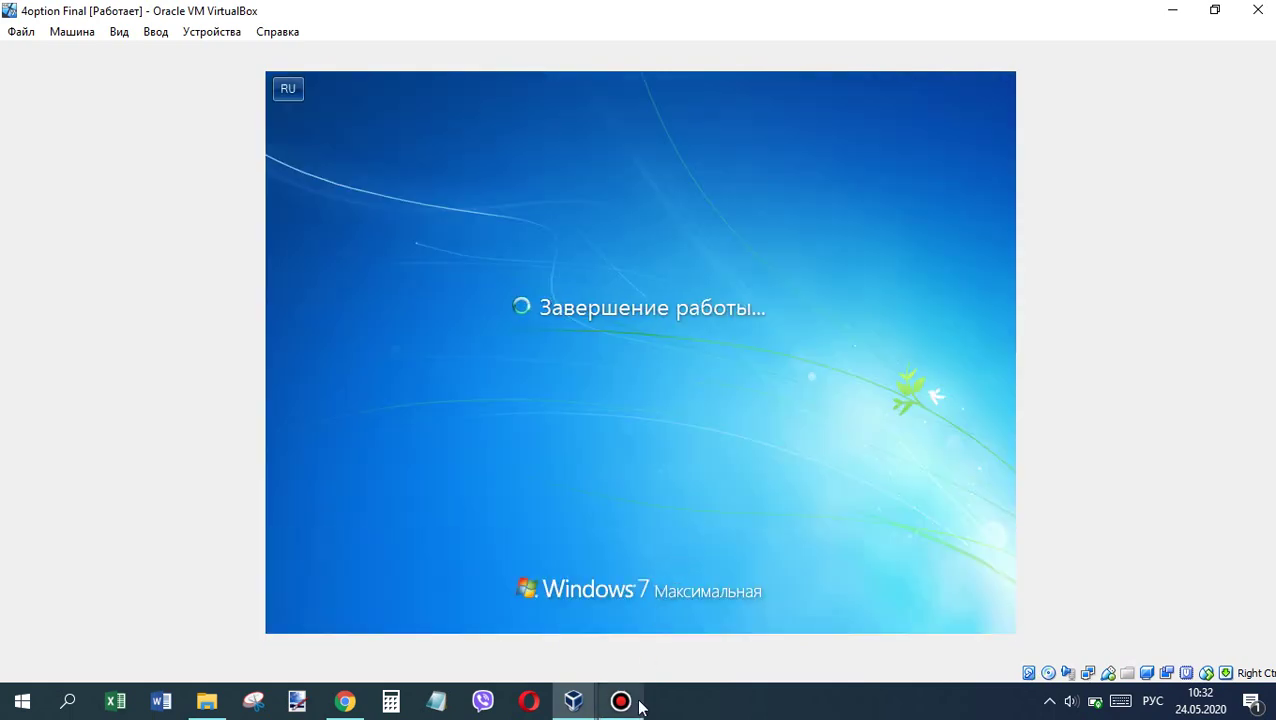
left_click(638, 705)
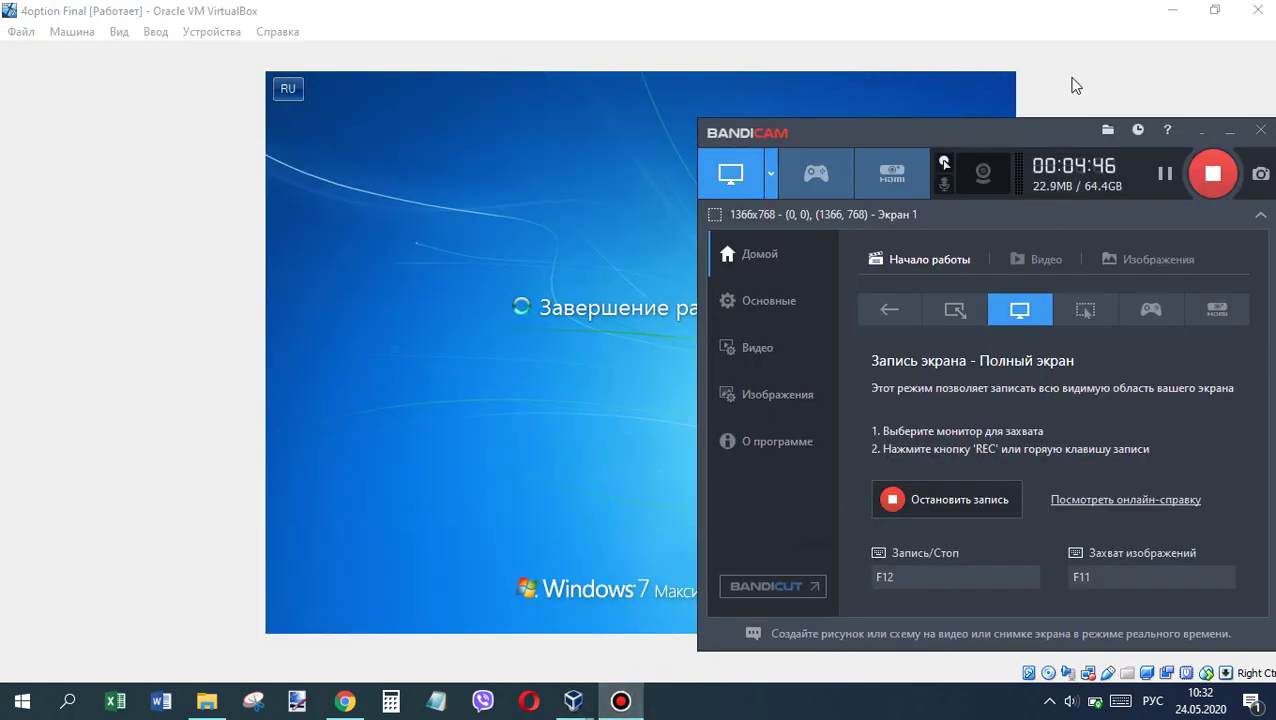
Step: Bring the virtual machine window to the front and let Windows 7 restart through to its desktop
left_click(1073, 85)
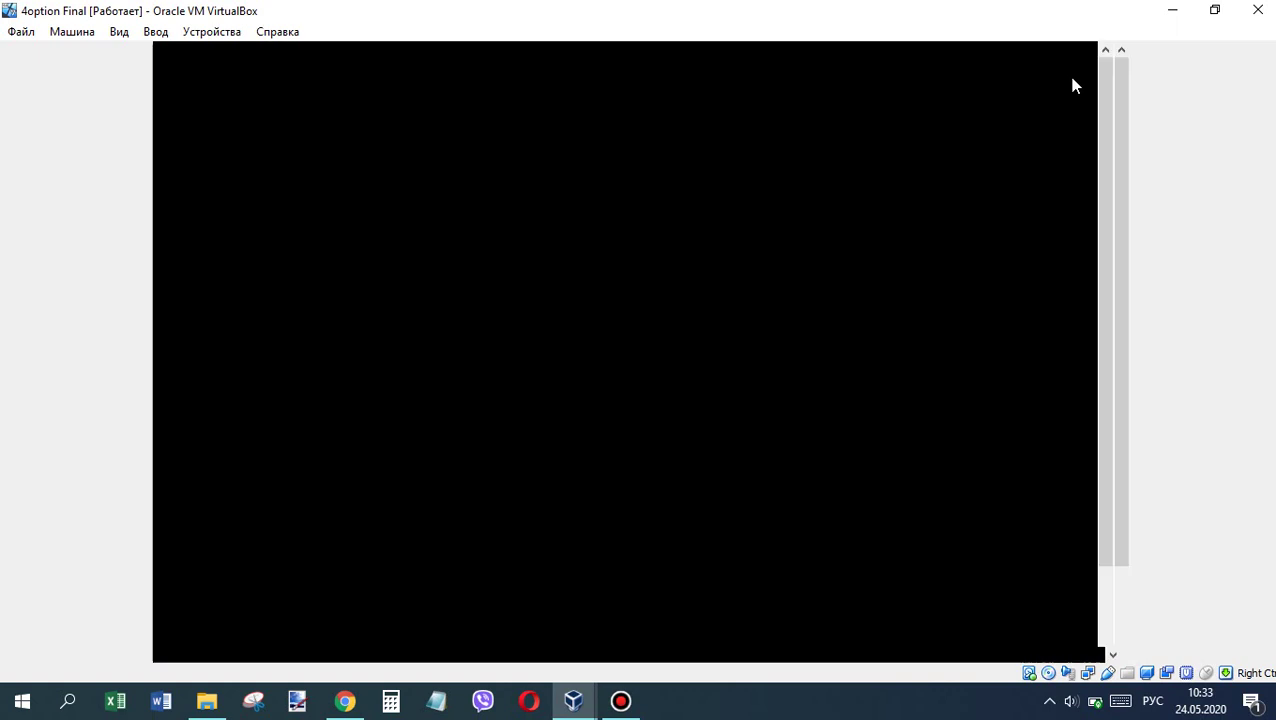
key("Return")
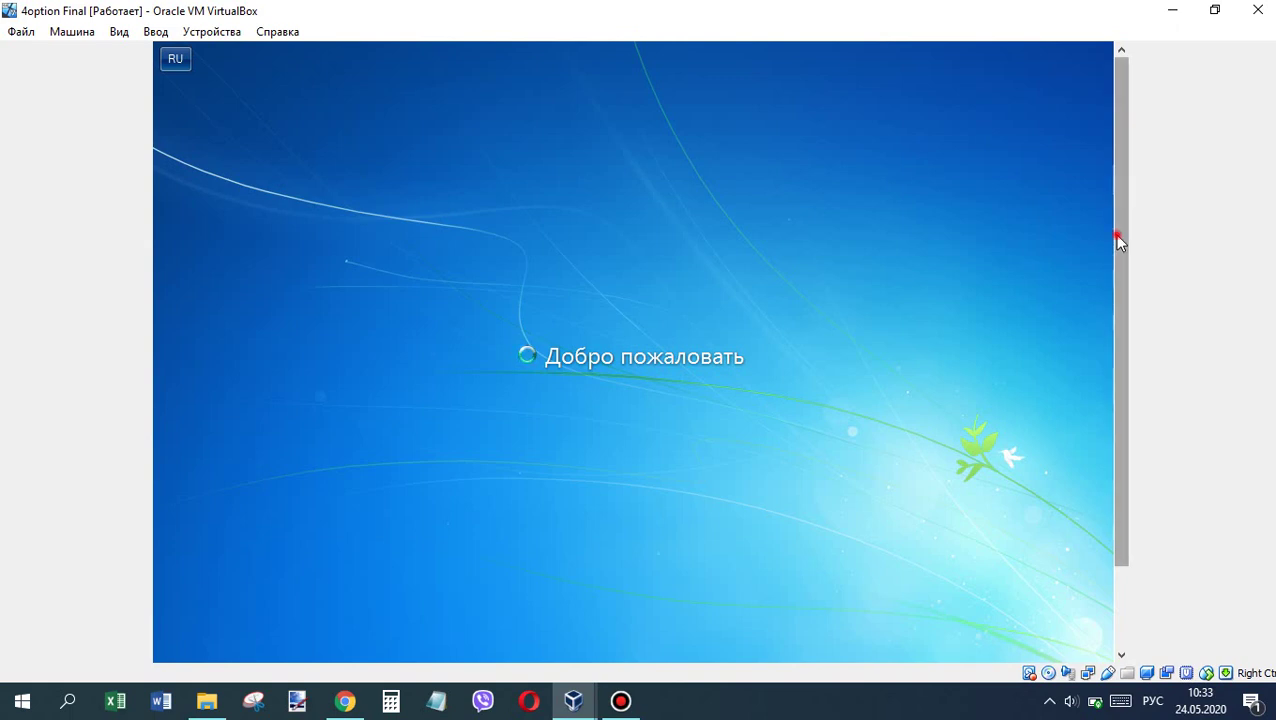
mouse_move(1117, 236)
left_mouse_down()
mouse_move(1119, 372)
mouse_move(1113, 226)
left_mouse_up()
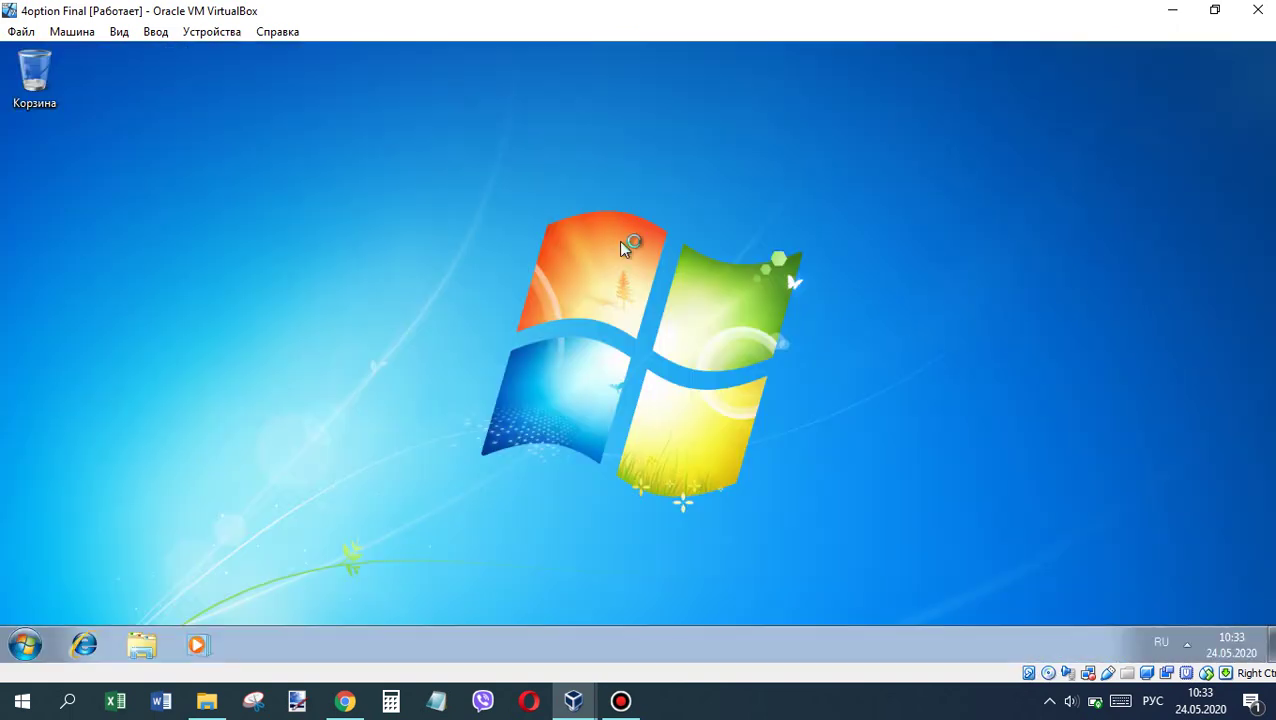
Step: Apply the Windows 7 Aero theme in the guest's desktop personalization settings and close the window
right_click(650, 262)
left_click(719, 458)
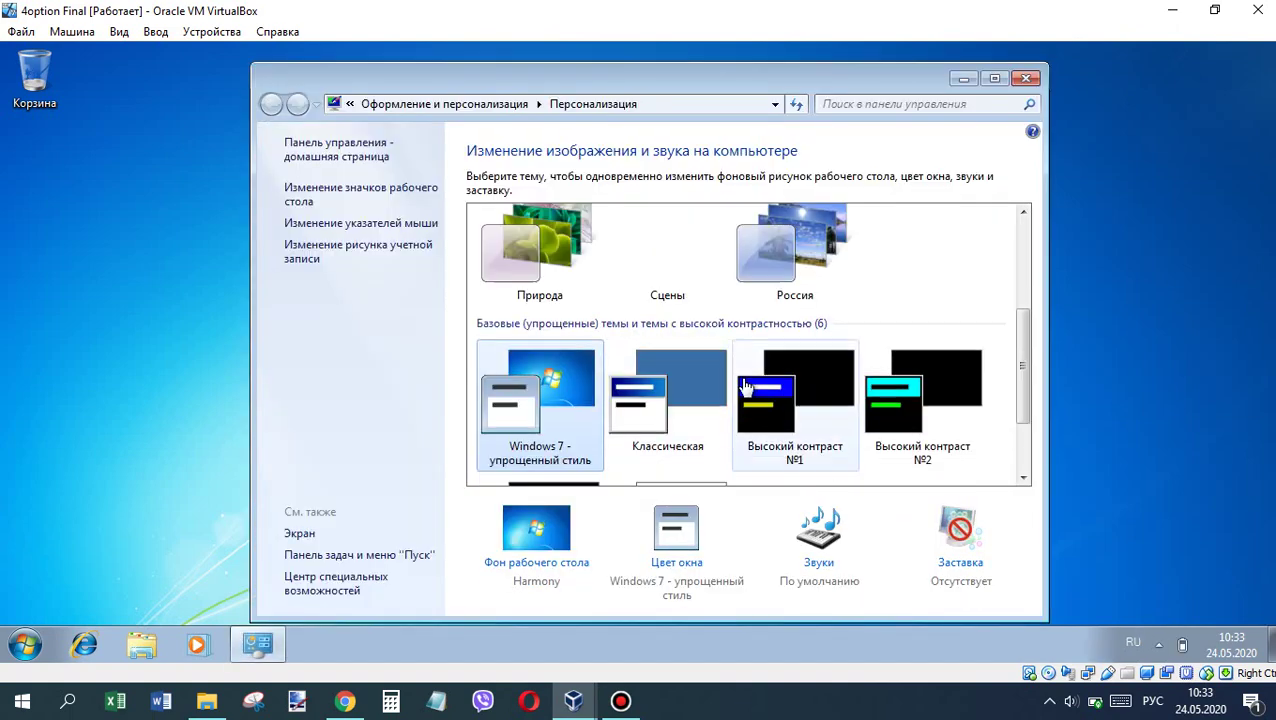
scroll(570, 355, "up", 5)
left_click(572, 335)
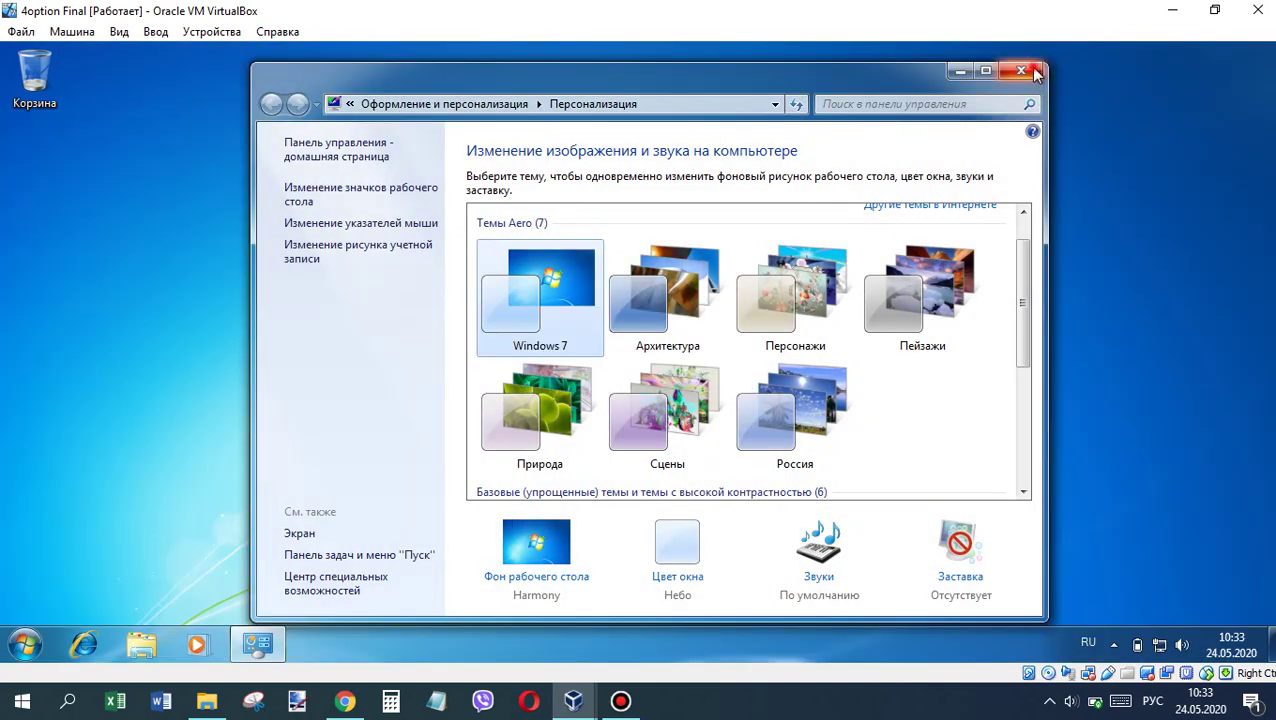
left_click(1027, 79)
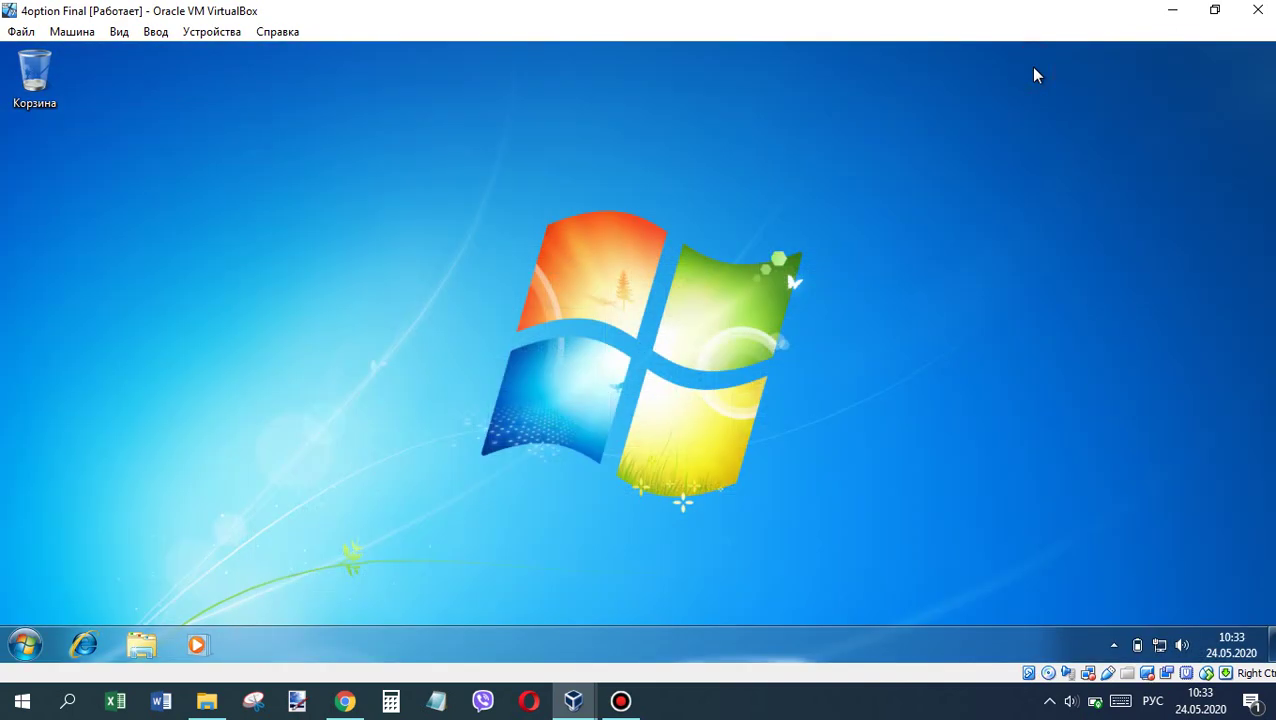
Step: Open Internet Explorer in the virtual machine and search the web for "скачать opera gfx"
left_click(75, 648)
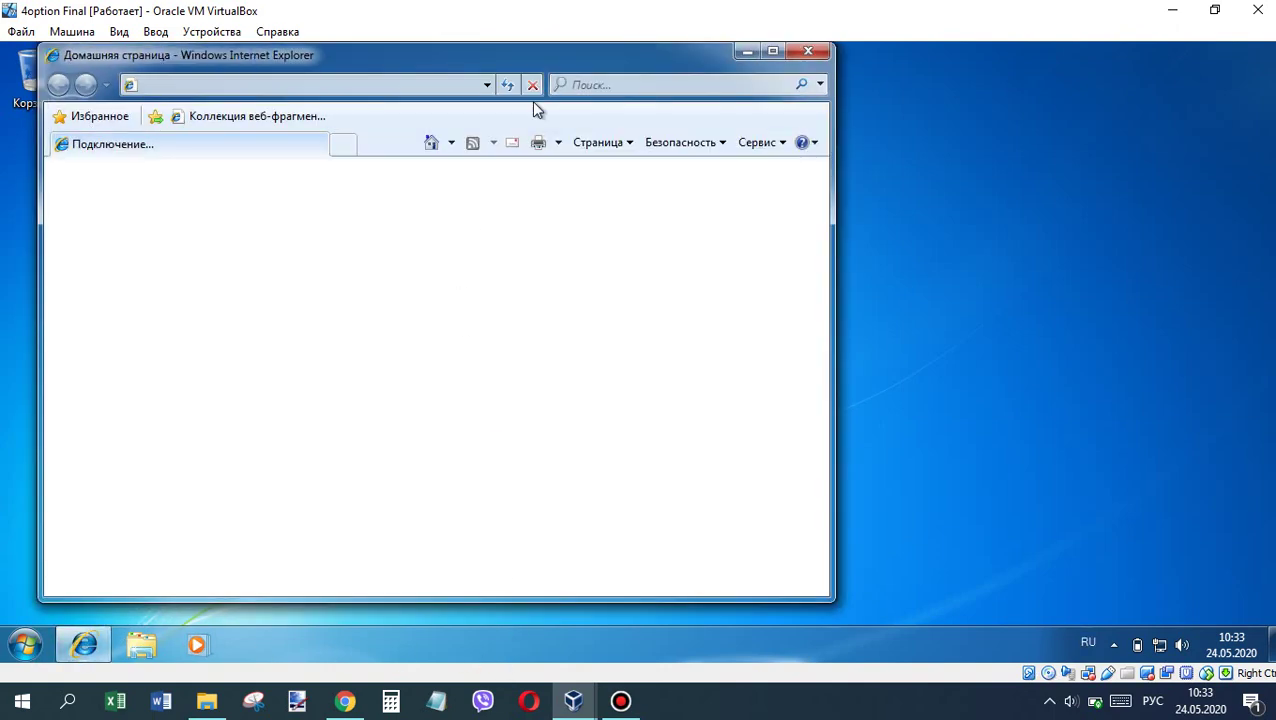
left_click(575, 85)
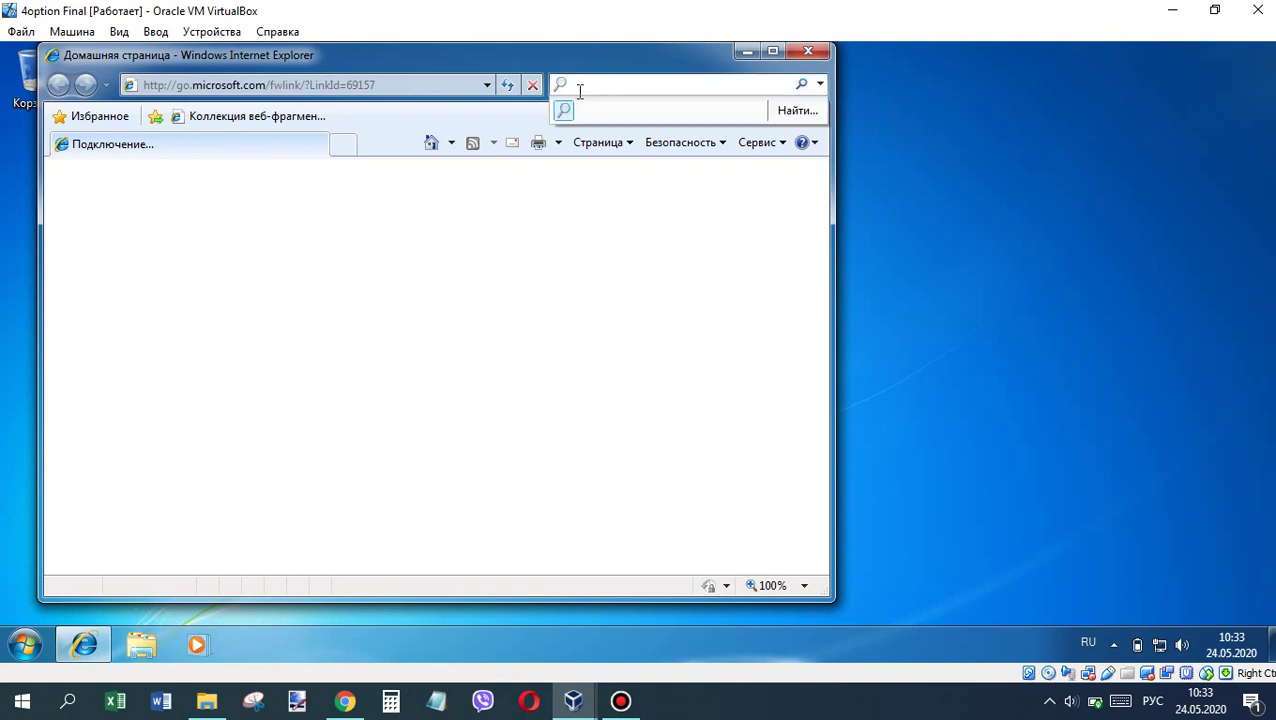
type("скачать")
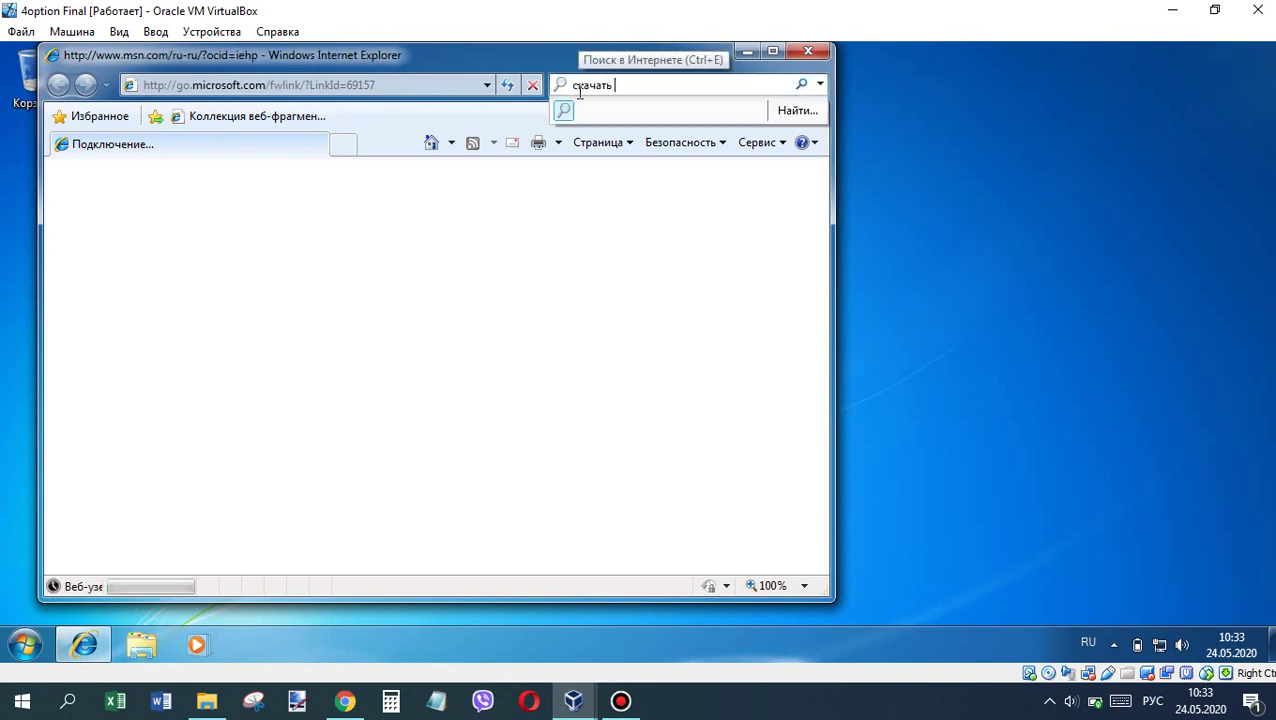
type(" о")
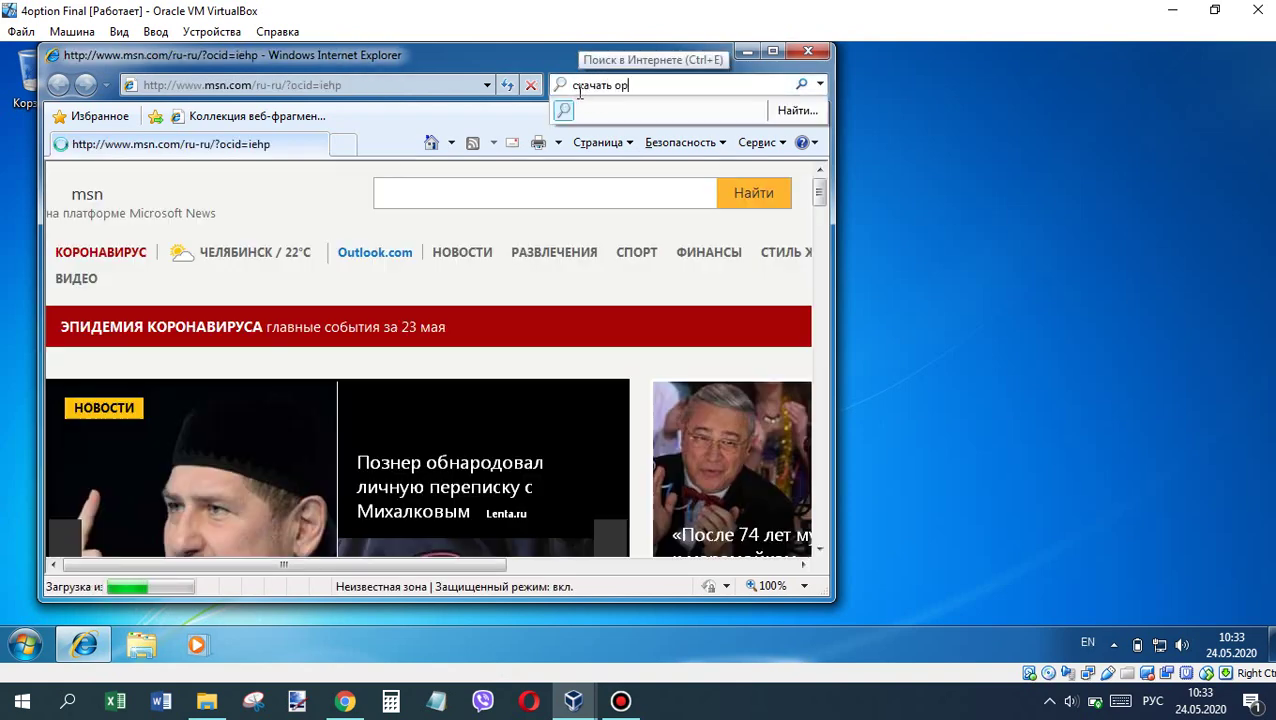
type("pera ")
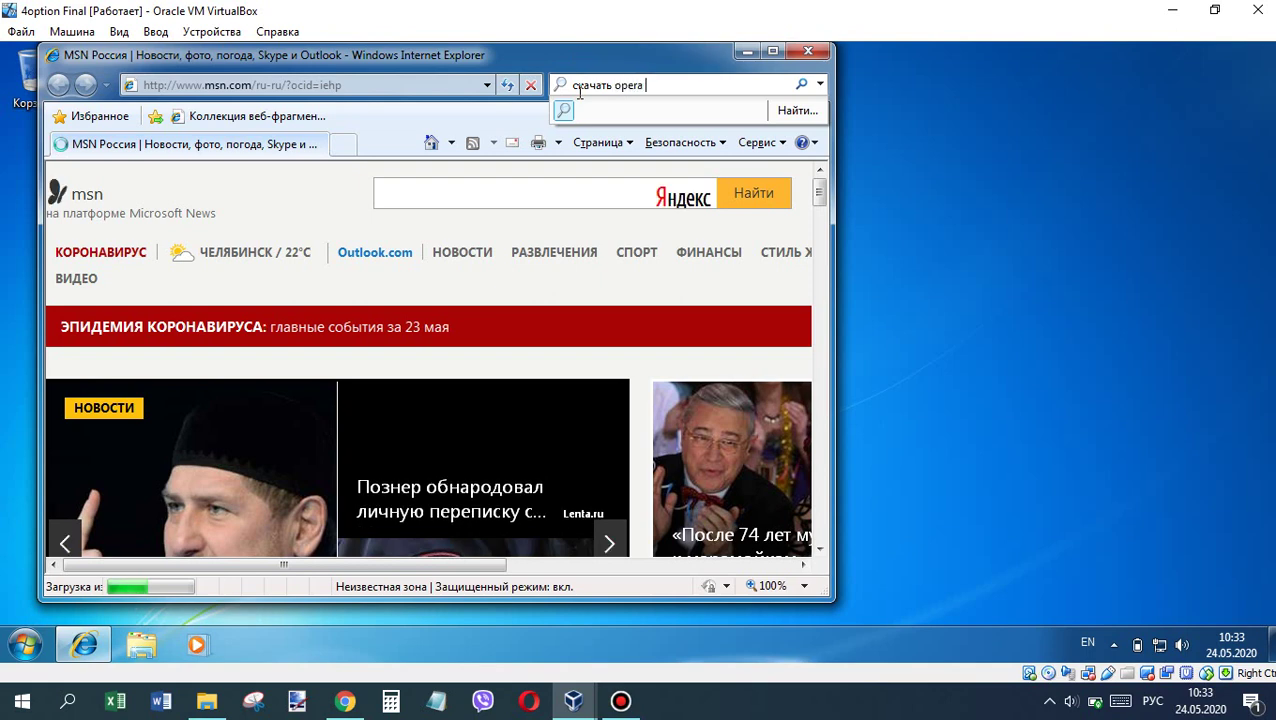
type("gfx")
key("Return")
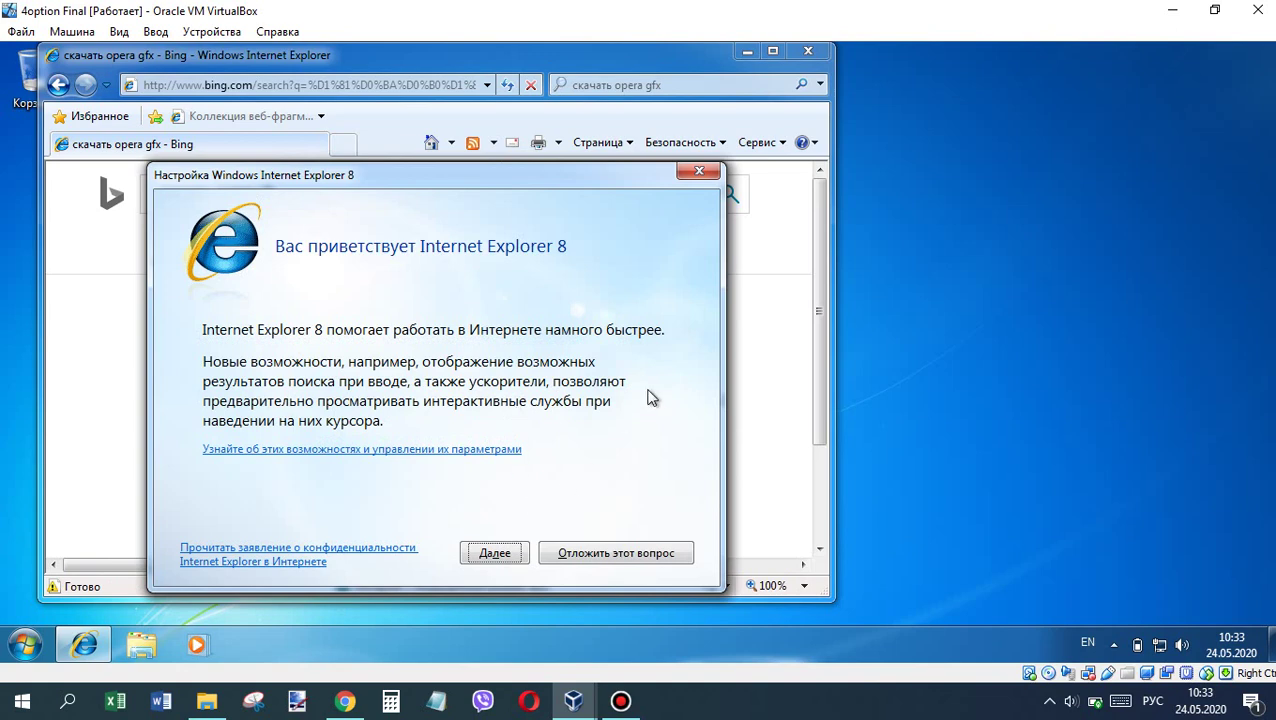
Step: Postpone the Internet Explorer 8 setup, return to the Bing results and correct the search to "скачать opera gx"
left_click(588, 552)
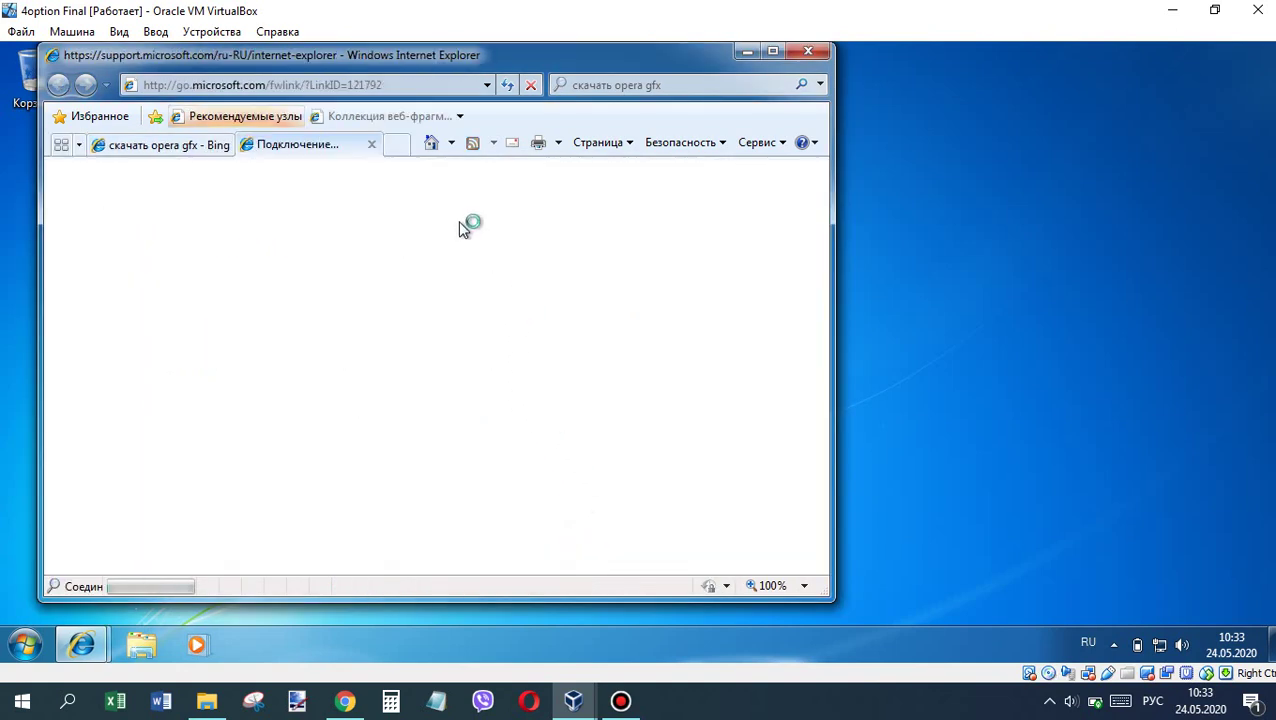
left_click(190, 144)
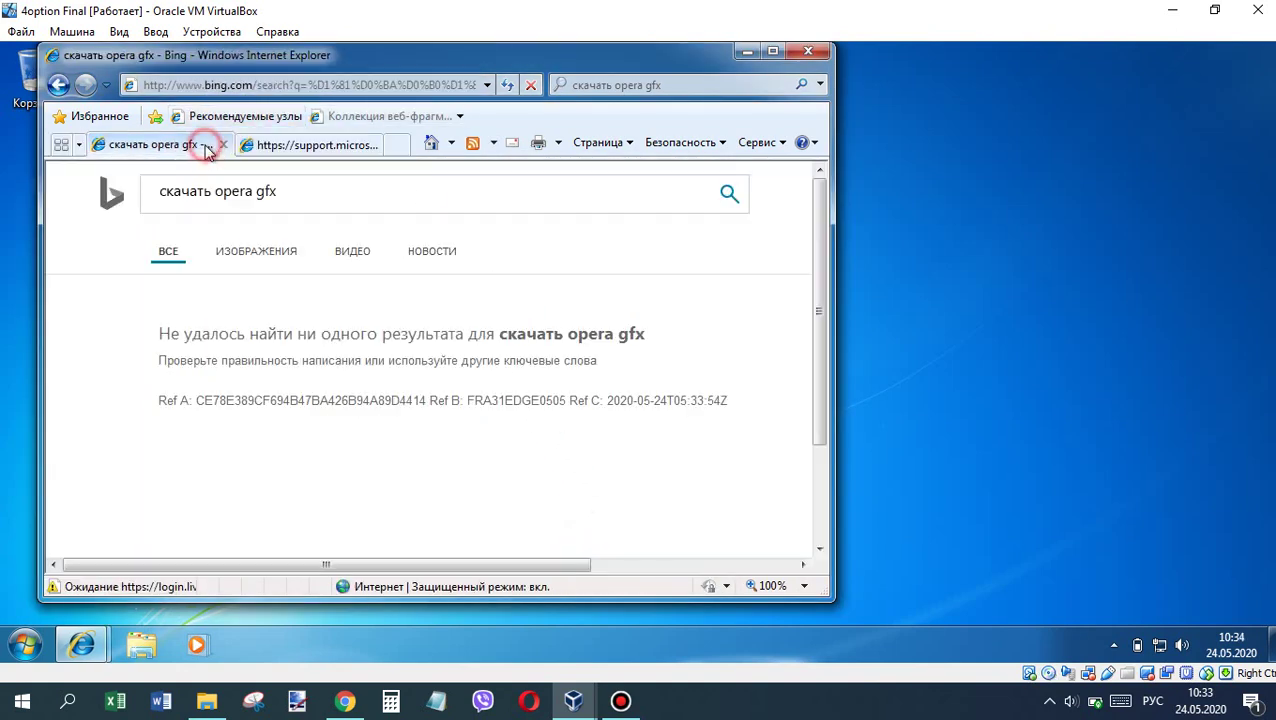
left_click(341, 191)
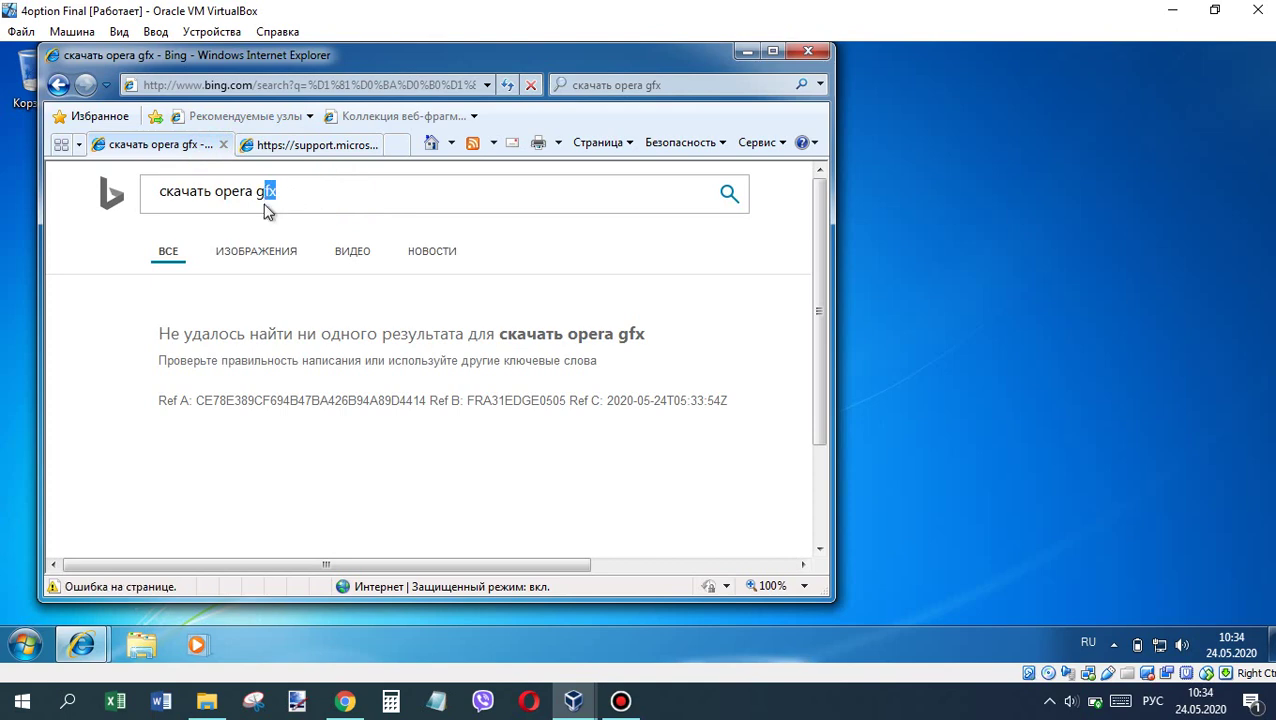
key("BackSpace")
type("x")
key("Return")
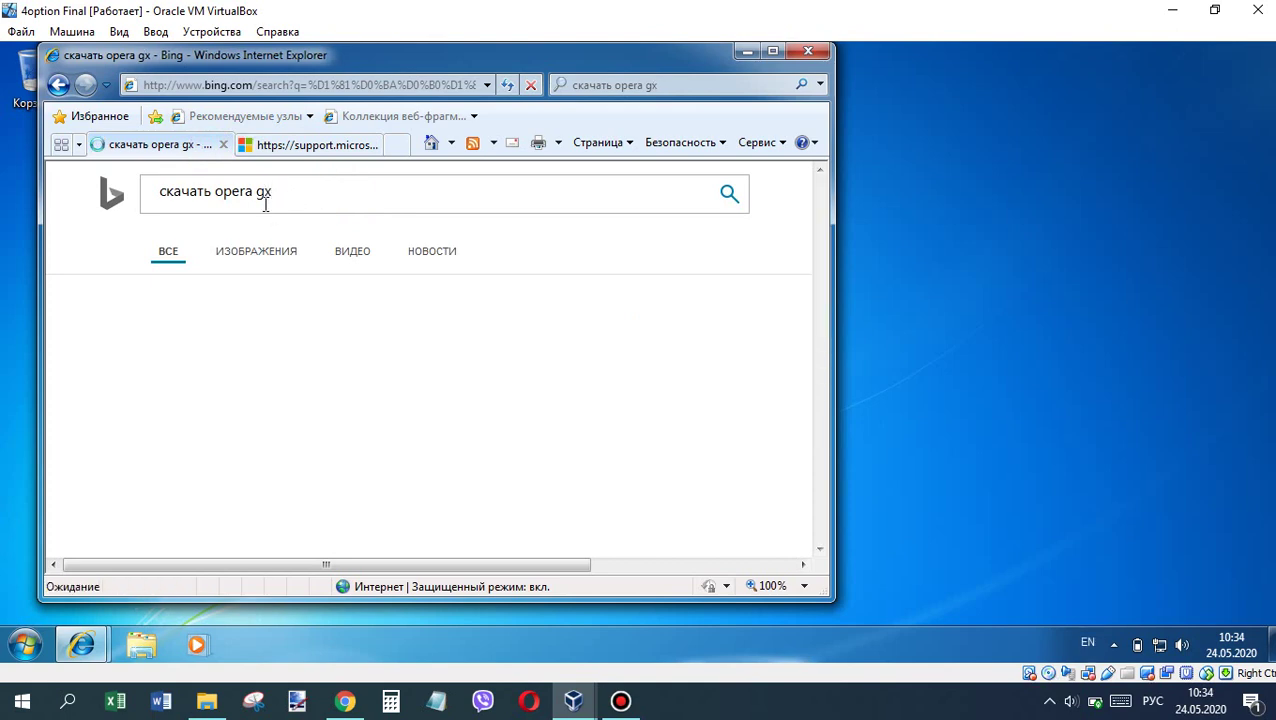
Step: Open the opera.com/ru/gx page from the search results and move its new window clear of the first one
scroll(300, 260, "down", 3)
left_click(331, 341)
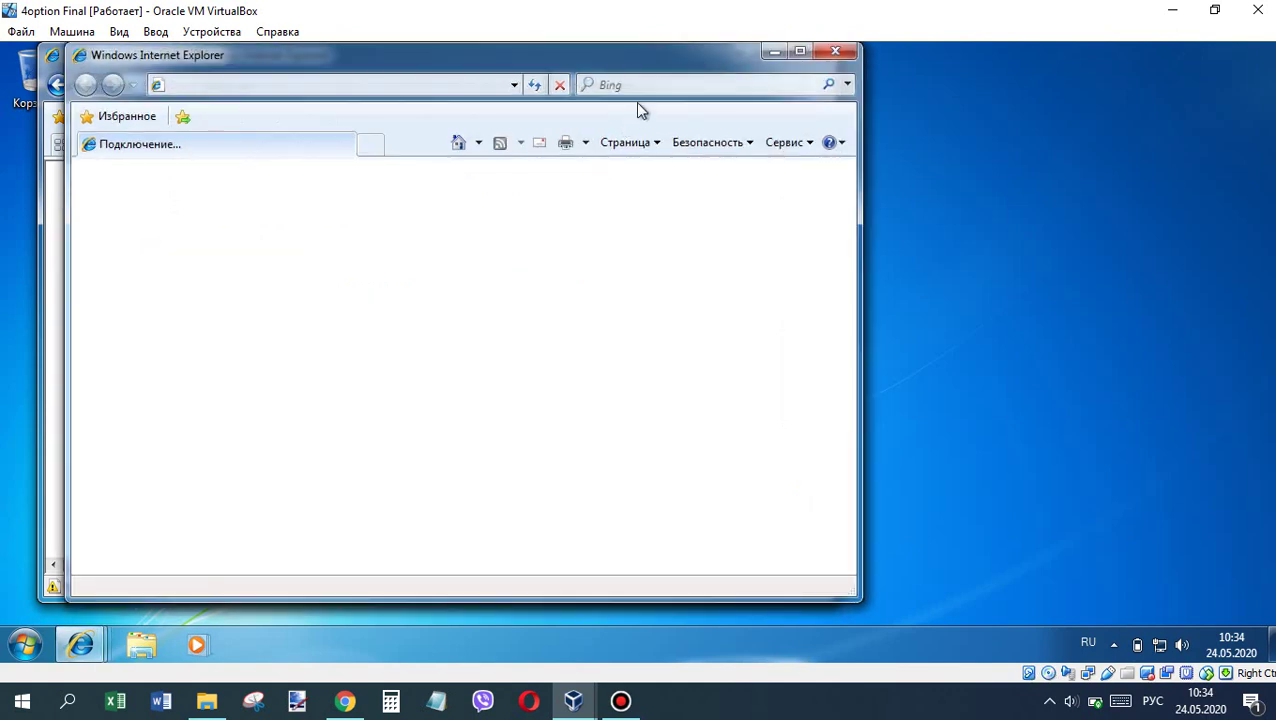
left_click_drag(670, 57, 746, 85)
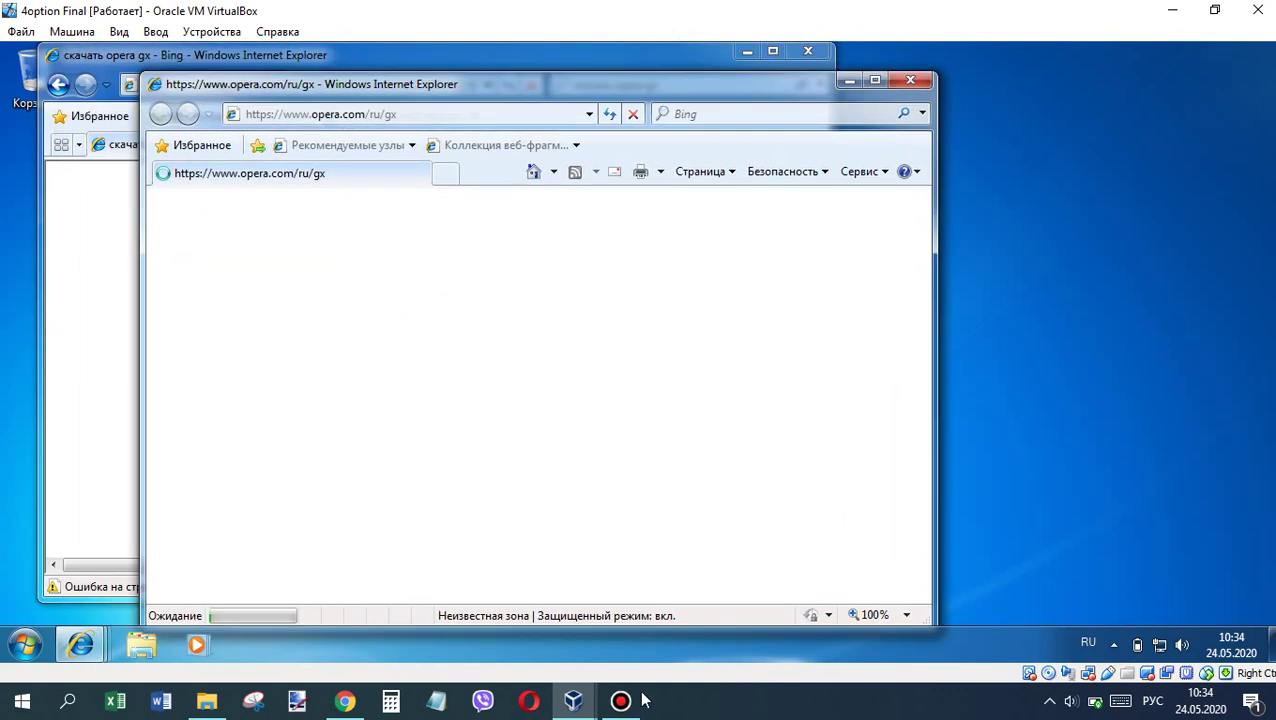